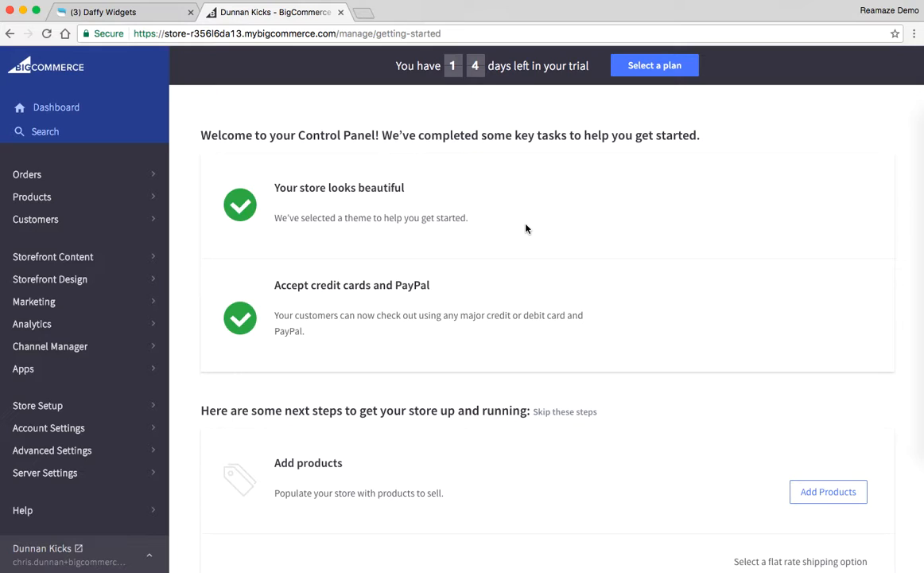
# Switch to the Reamaze admin and open the Embed Builder in its website integration settings.
pyautogui.click(151, 14)
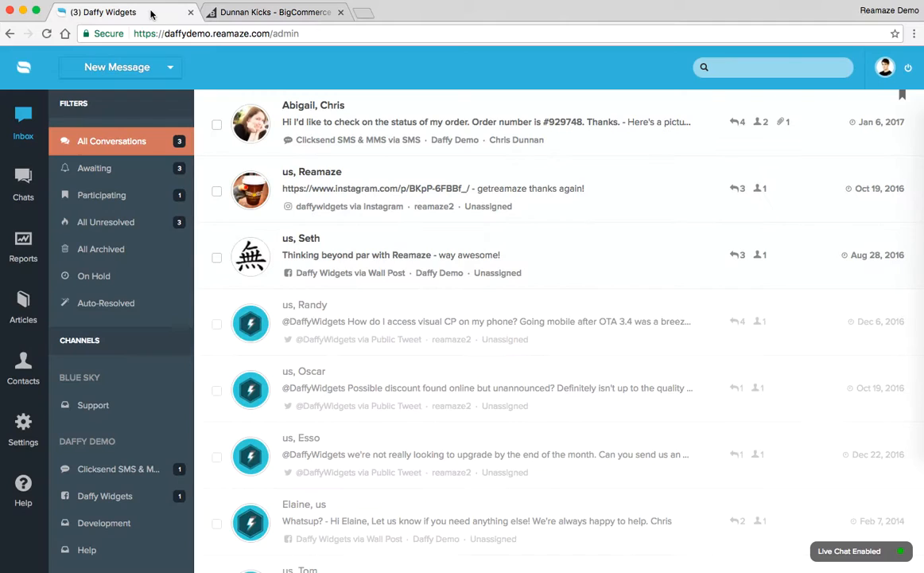
pyautogui.click(244, 12)
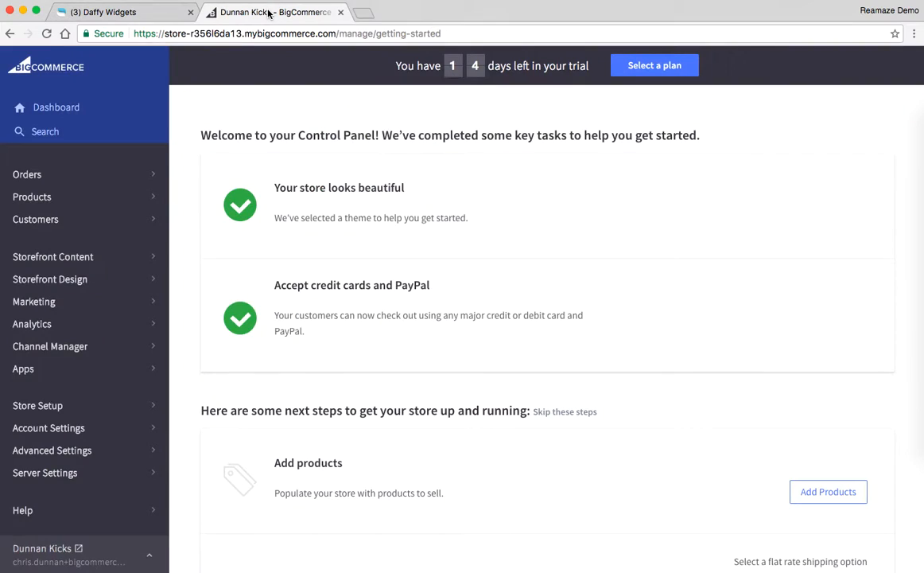
pyautogui.click(137, 14)
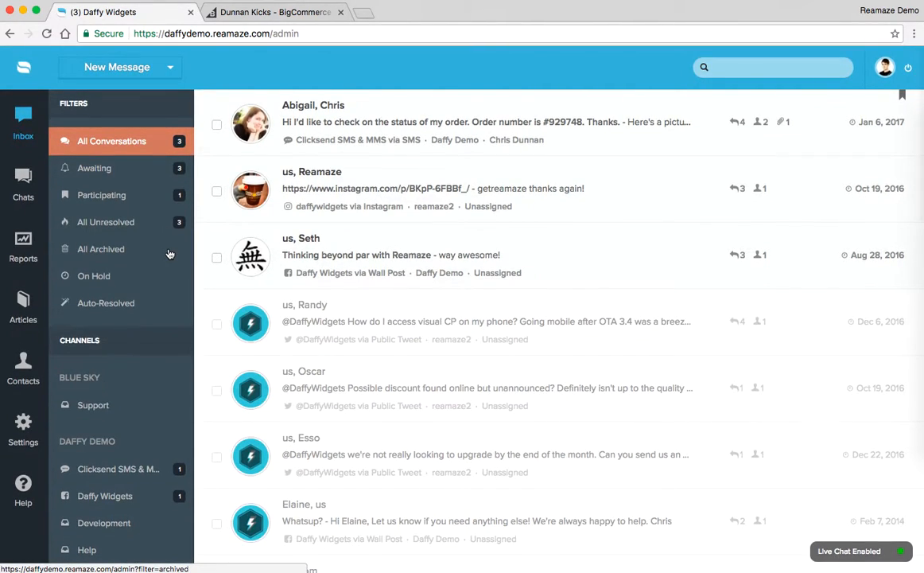
pyautogui.click(26, 422)
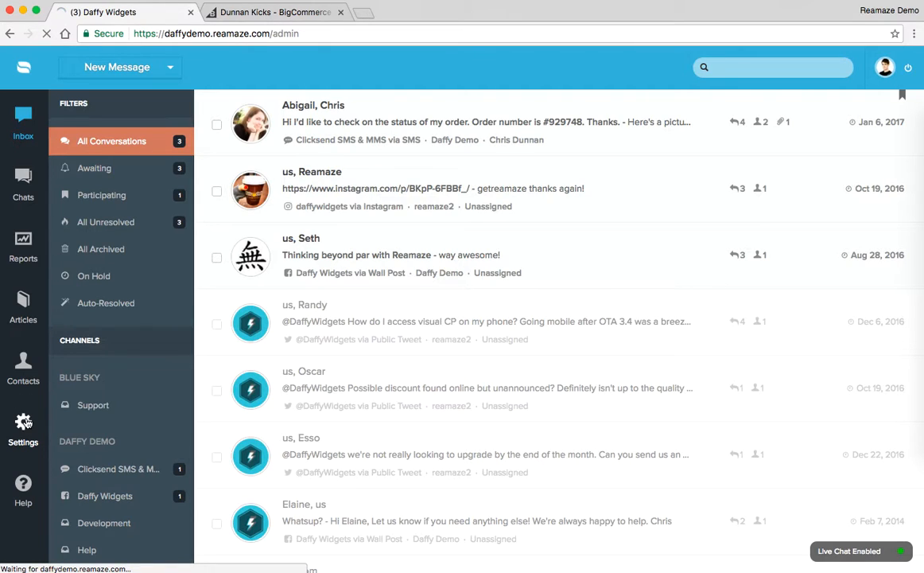
pyautogui.scroll(-4, 127, 393)
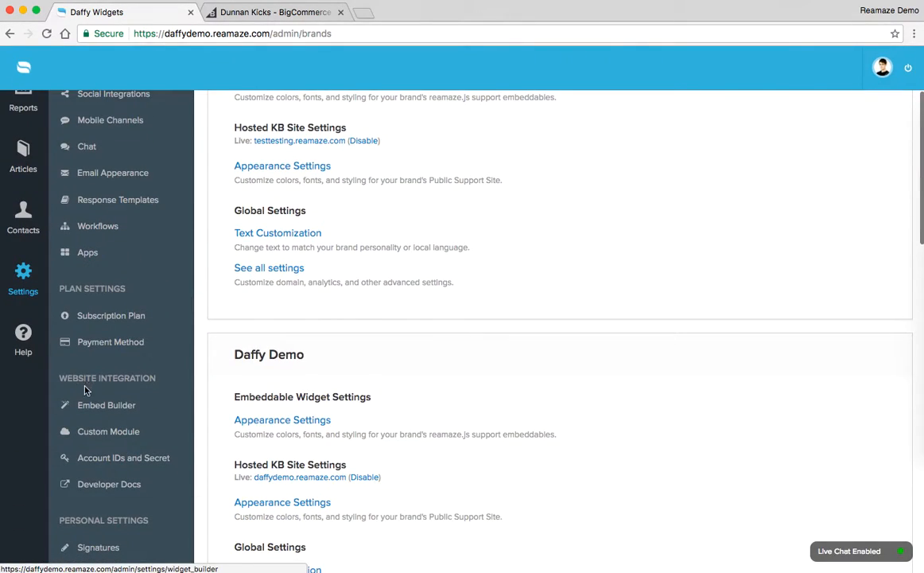
pyautogui.click(83, 408)
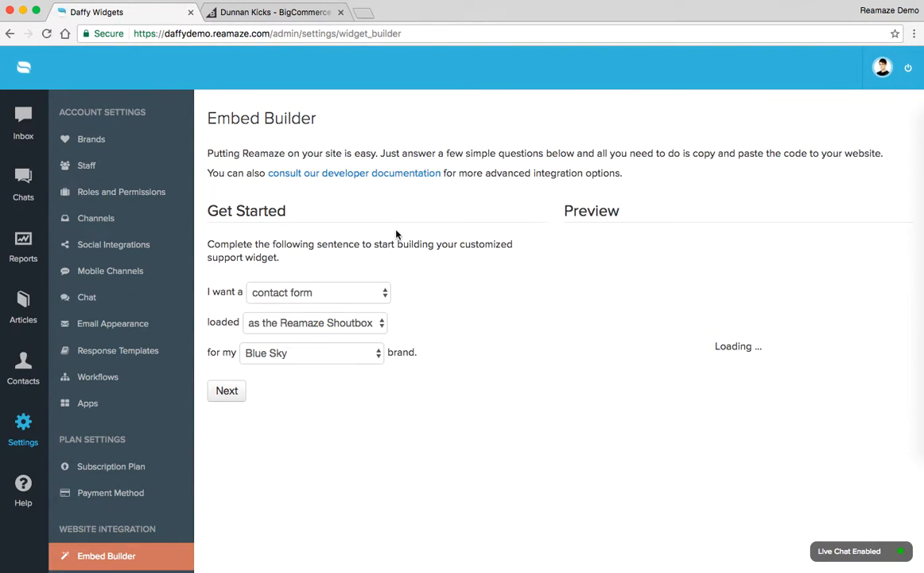
# Set up a contact form embedded in my webpage for the Daffy Demo brand and continue to the custom fields.
pyautogui.click(275, 293)
pyautogui.click(278, 292)
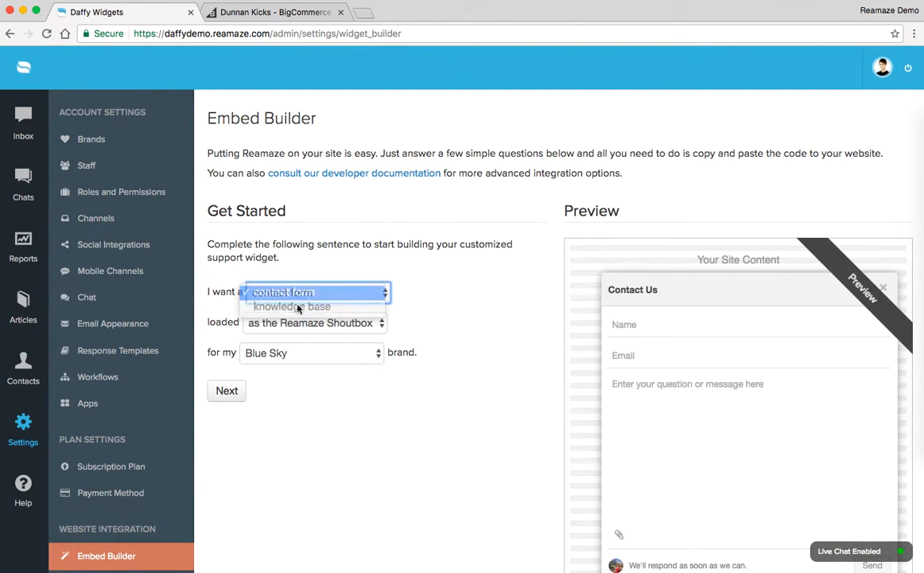
pyautogui.click(305, 326)
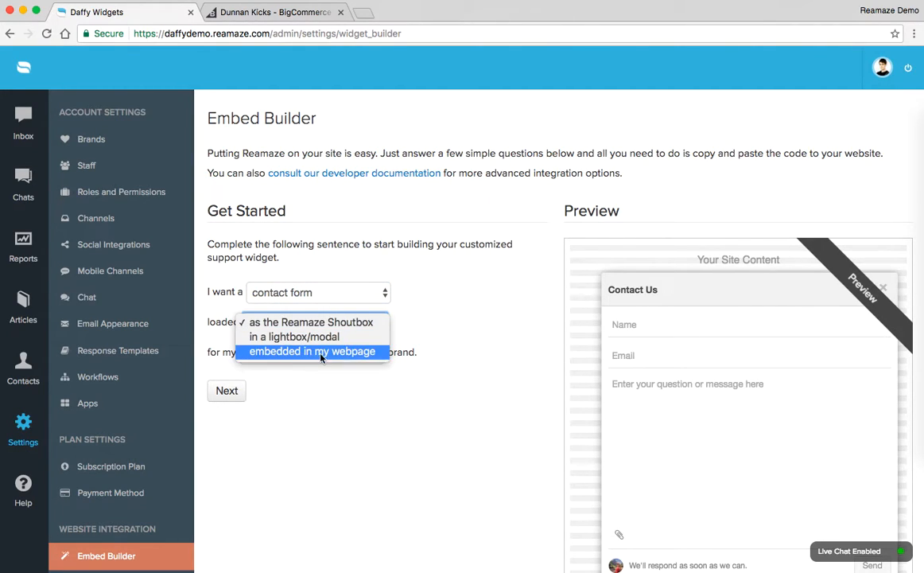
pyautogui.click(301, 358)
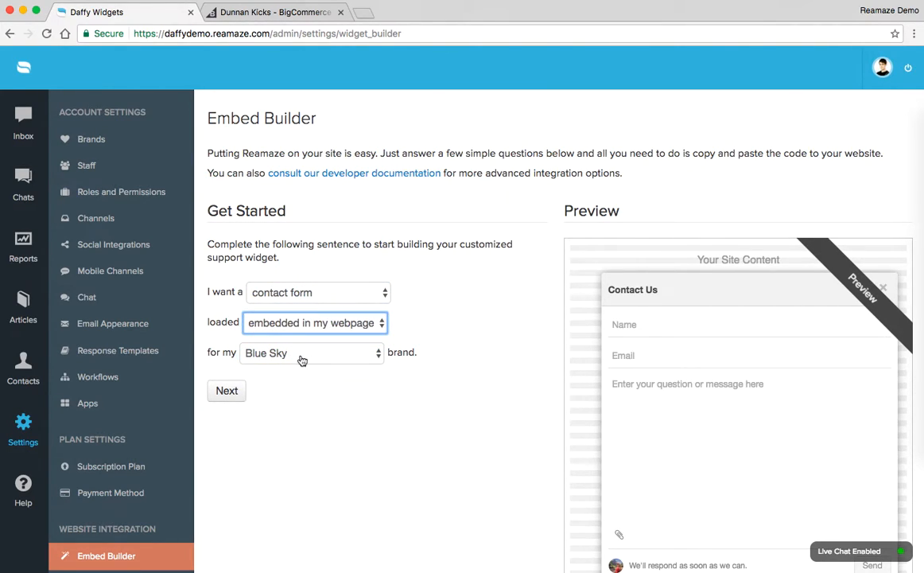
pyautogui.click(301, 357)
pyautogui.click(299, 370)
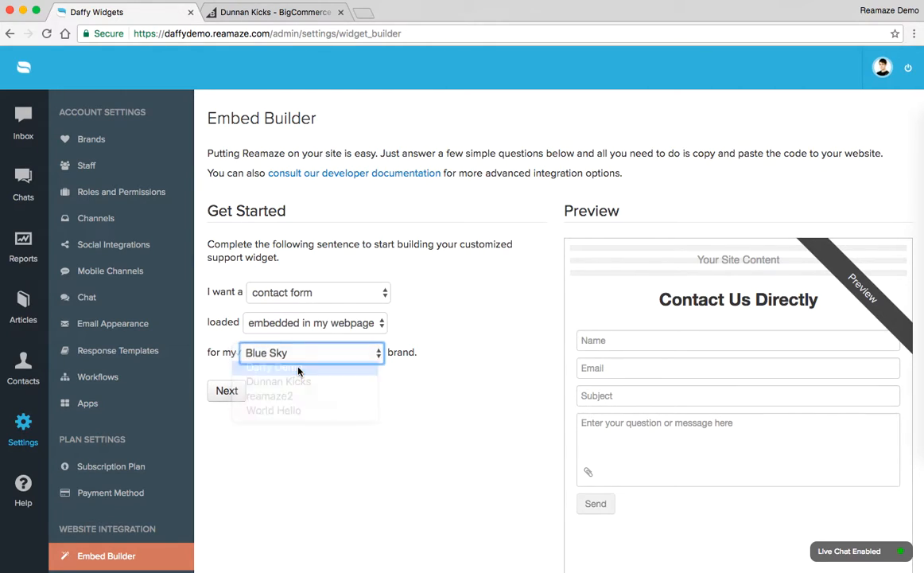
pyautogui.scroll(-2, 710, 326)
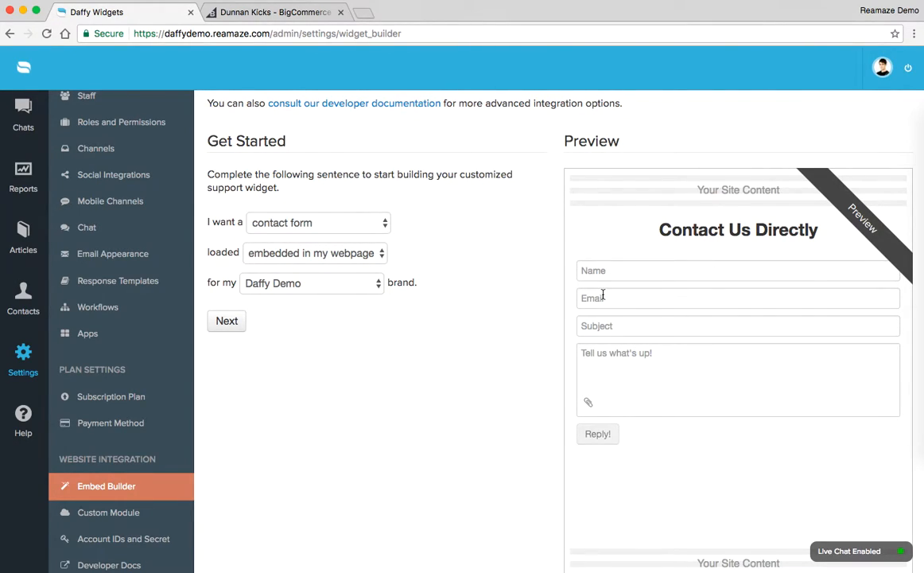
pyautogui.scroll(2, 603, 296)
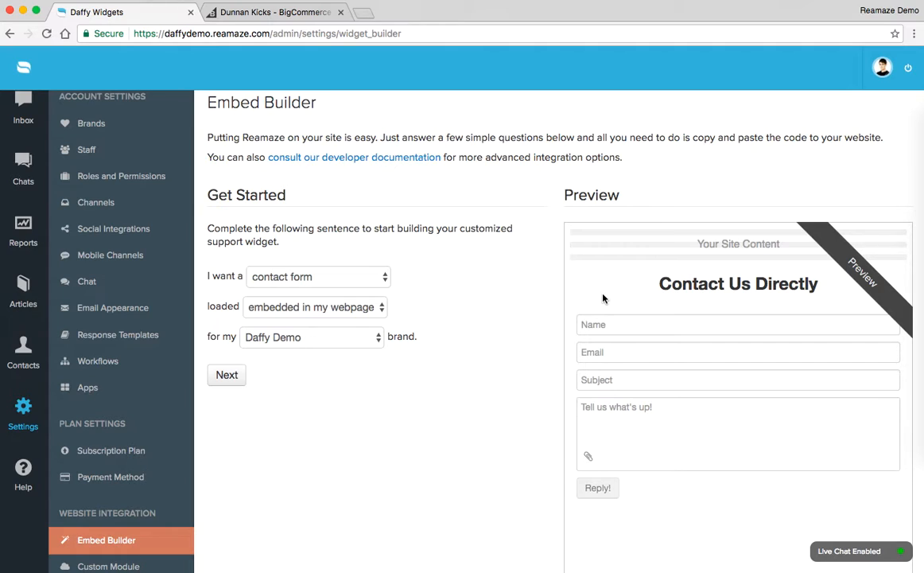
pyautogui.scroll(1, 603, 298)
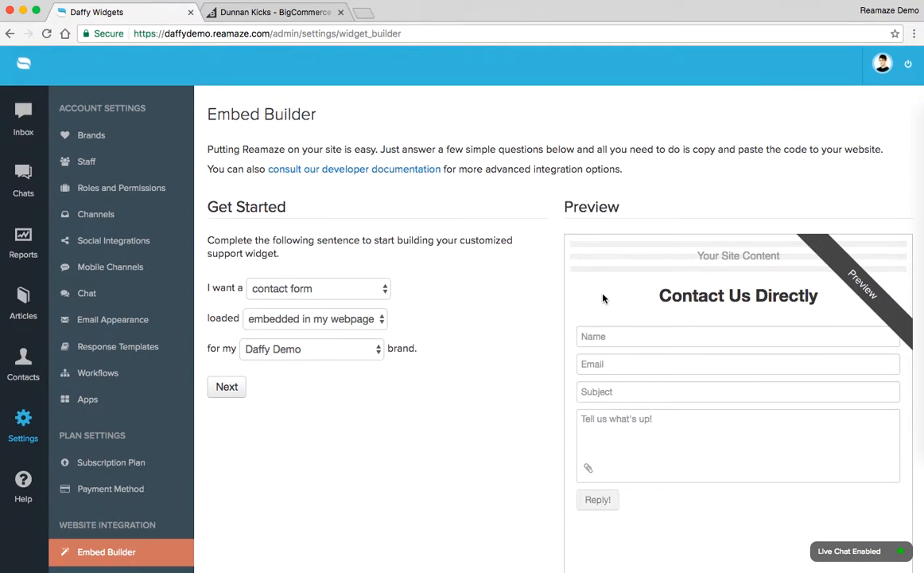
pyautogui.scroll(-5, 603, 298)
pyautogui.click(235, 244)
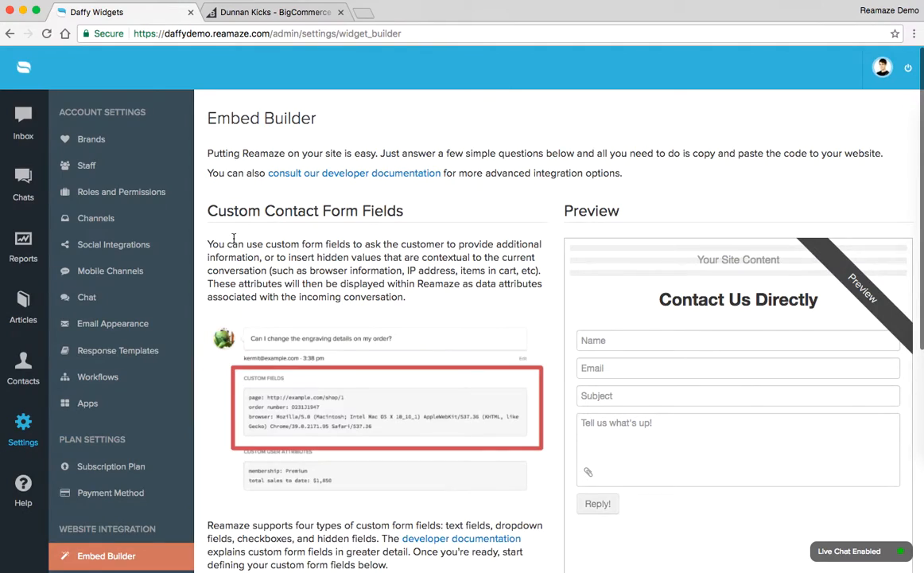
# Define a custom text field named "Order ID" for the contact form and make it required.
pyautogui.scroll(-7, 234, 242)
pyautogui.scroll(2, 234, 242)
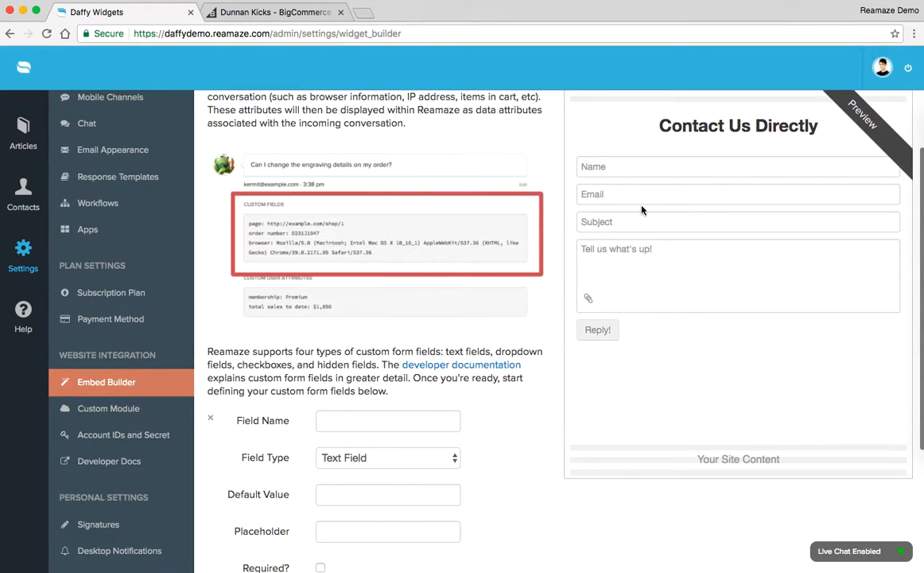
pyautogui.scroll(-1, 642, 211)
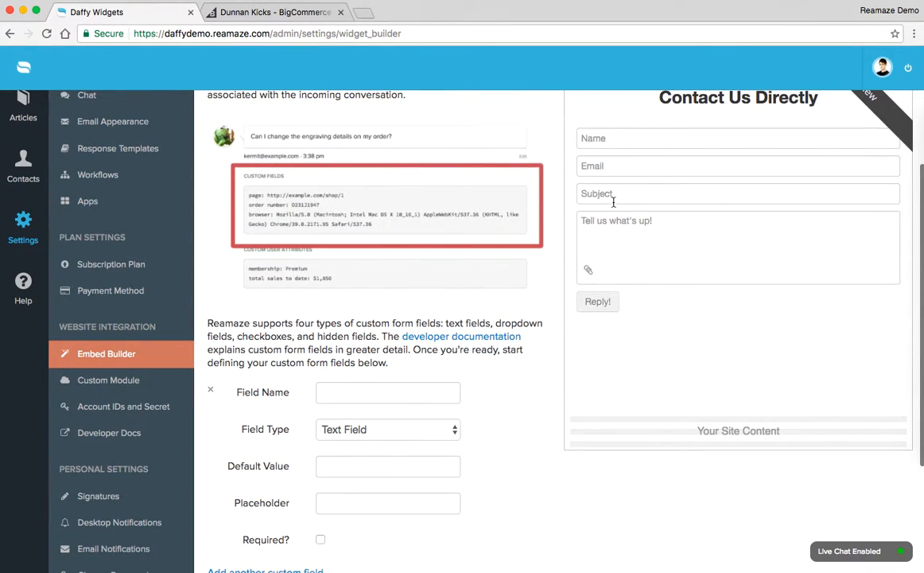
pyautogui.scroll(-3, 614, 223)
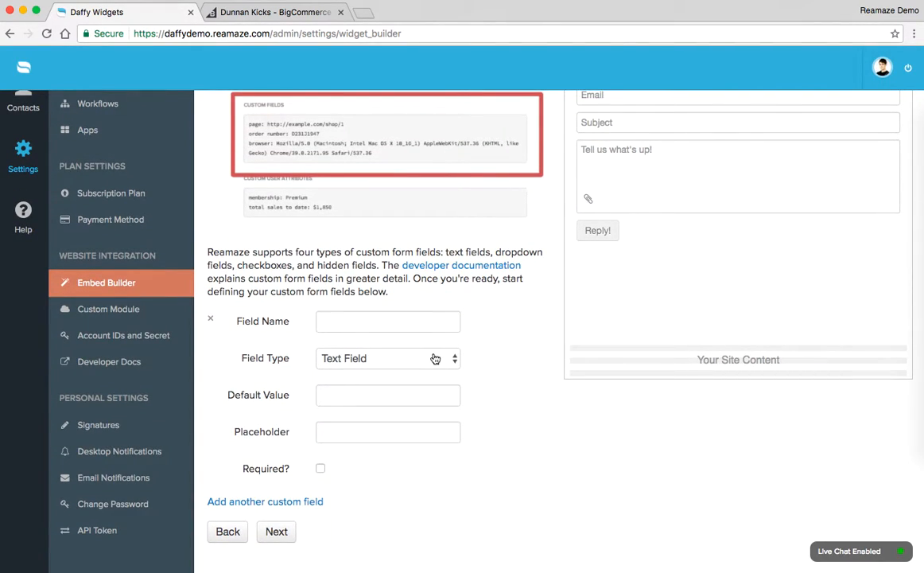
pyautogui.click(408, 326)
pyautogui.write('Order ID')
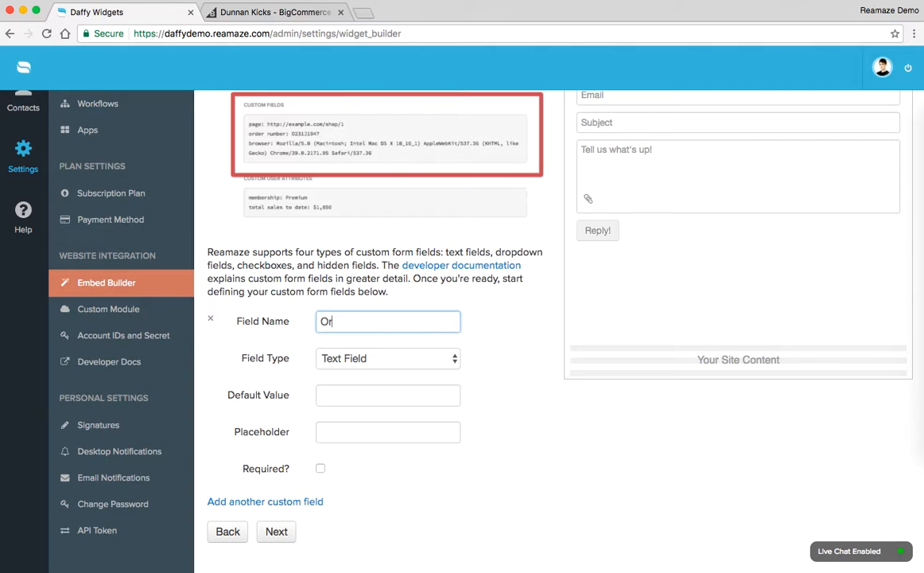
pyautogui.click(321, 470)
pyautogui.scroll(1, 465, 467)
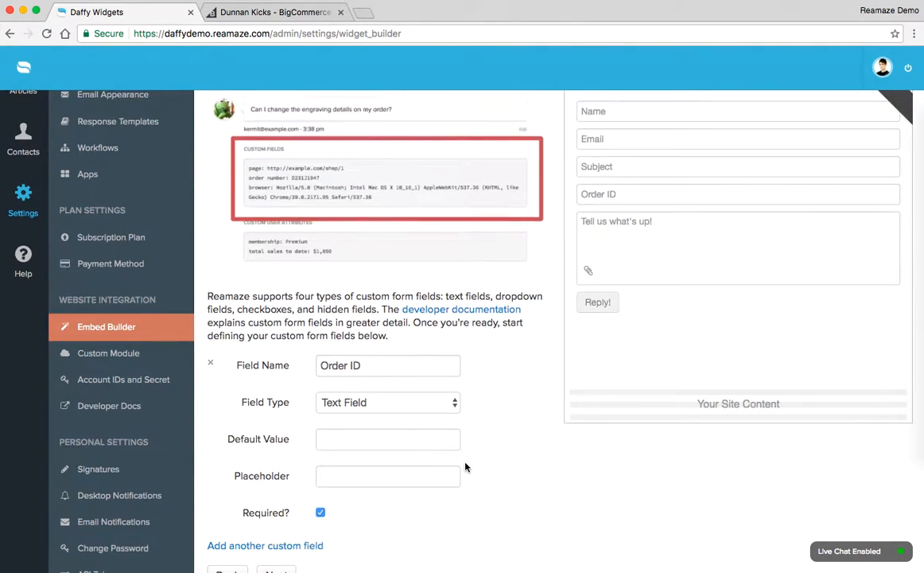
# Add another custom field of type Dropdown Field named "Who are you trying to reach?".
pyautogui.scroll(-1, 466, 509)
pyautogui.scroll(-3, 459, 507)
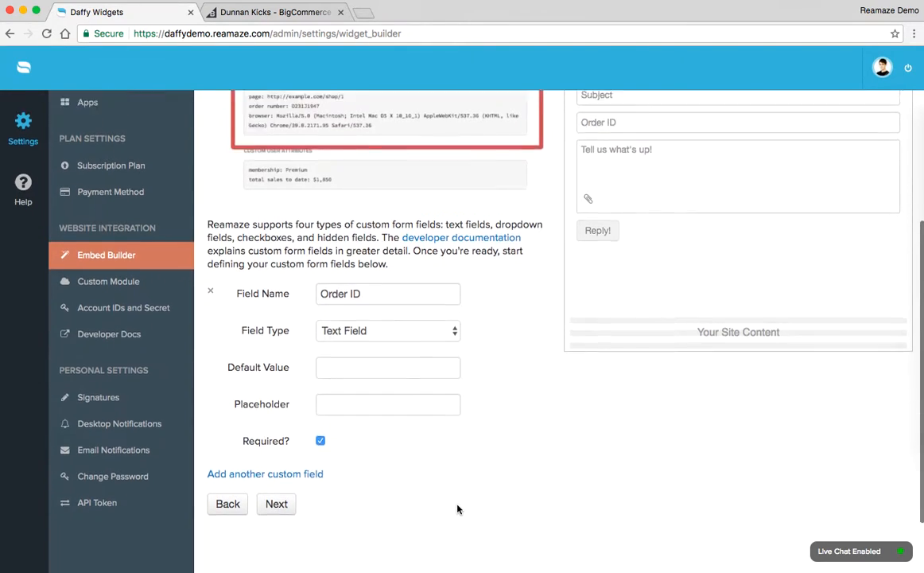
pyautogui.click(270, 396)
pyautogui.scroll(-3, 350, 358)
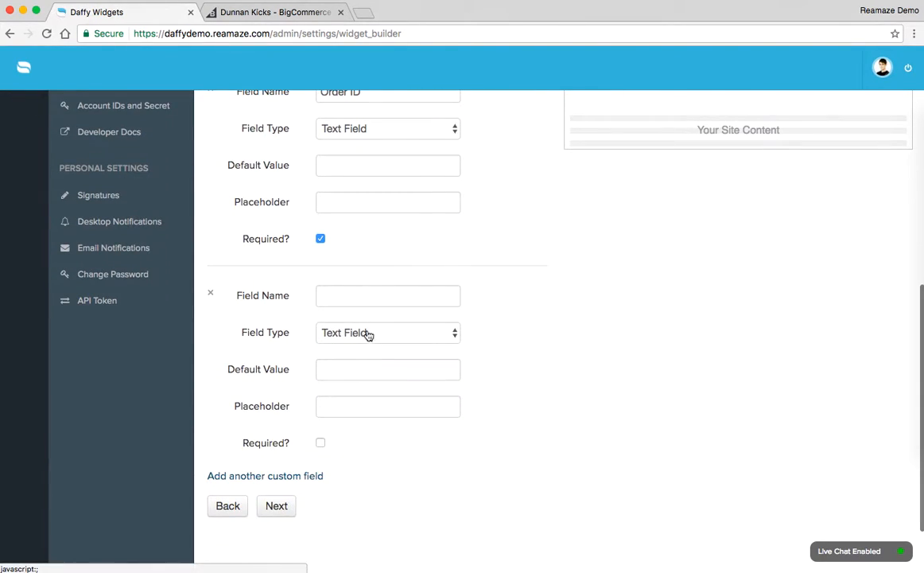
pyautogui.click(373, 332)
pyautogui.click(362, 346)
pyautogui.click(380, 295)
pyautogui.write('Which d')
pyautogui.press('BackSpace')
pyautogui.press('BackSpace')
pyautogui.press('BackSpace')
pyautogui.press('BackSpace')
pyautogui.press('BackSpace')
pyautogui.write('o are you trying to reach?')
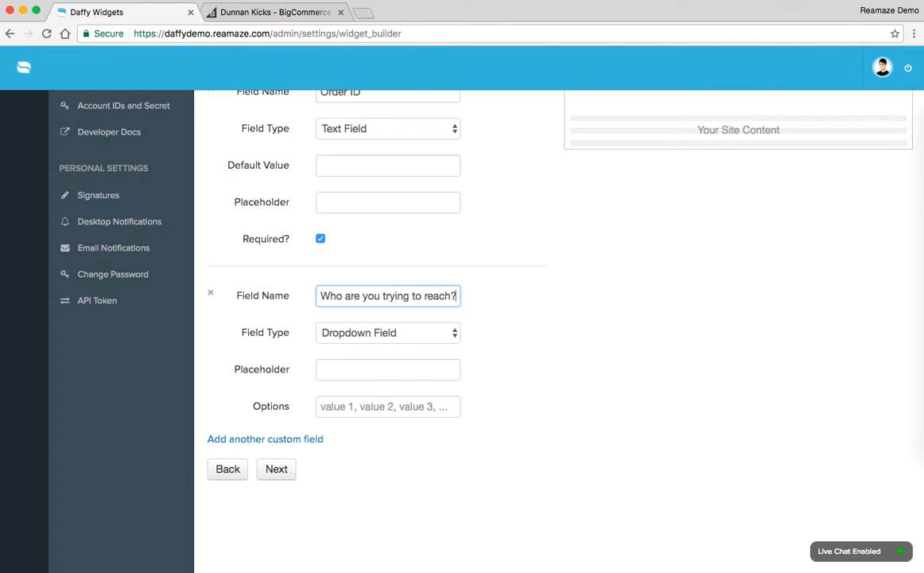
# Give the dropdown field the options Shipping, Sales, Support and continue to the form customization.
pyautogui.click(353, 408)
pyautogui.write('Ship')
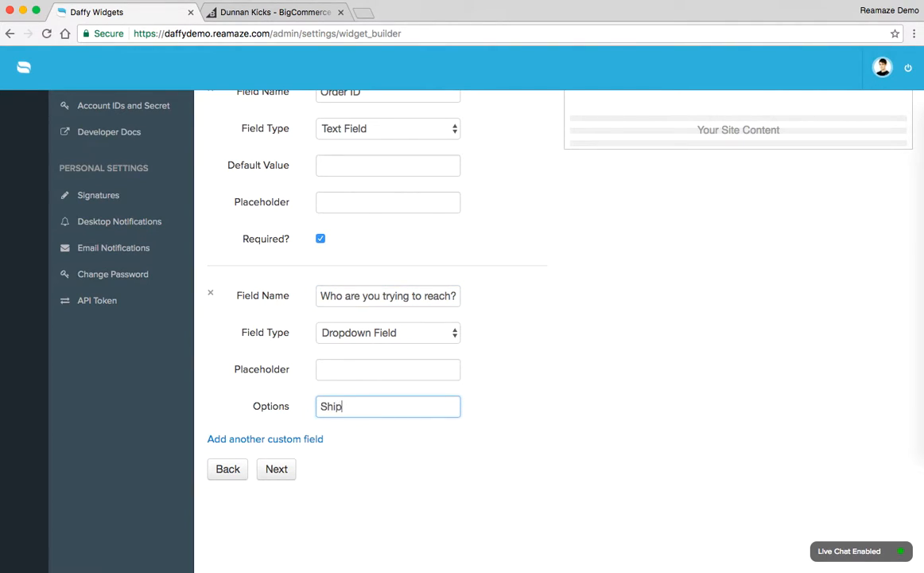
pyautogui.write('ping, Sales, Support')
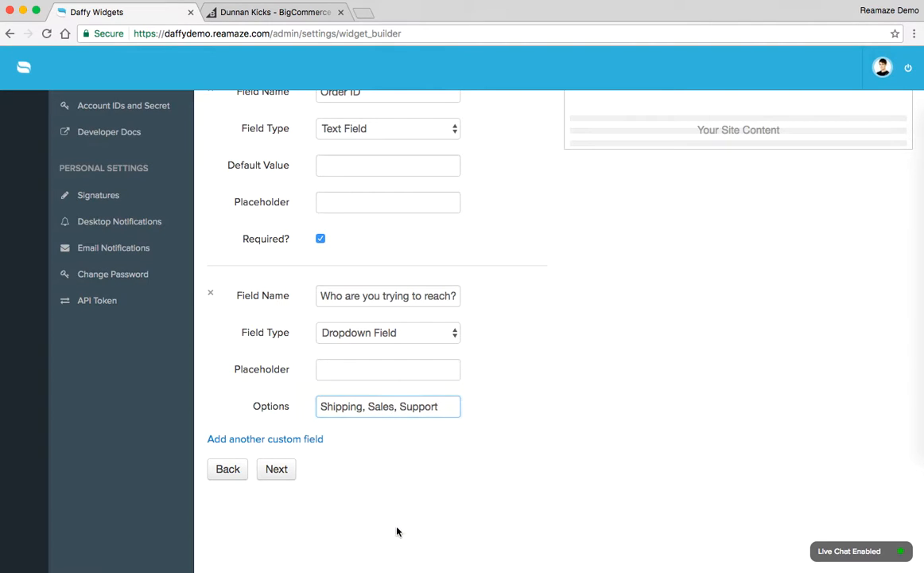
pyautogui.scroll(5, 466, 396)
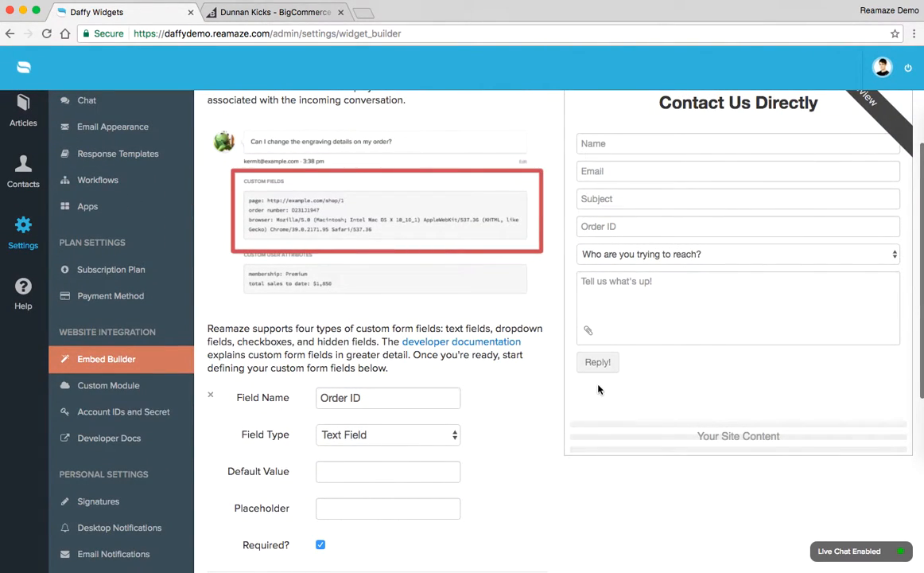
pyautogui.scroll(-5, 598, 388)
pyautogui.click(281, 491)
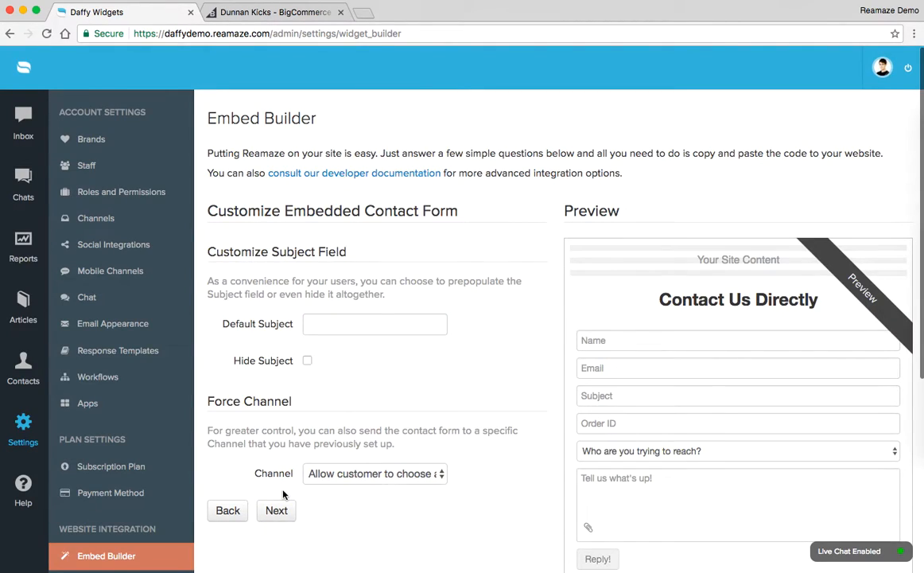
# Hide the contact form's subject field and force its messages to the Development channel.
pyautogui.scroll(-2, 284, 494)
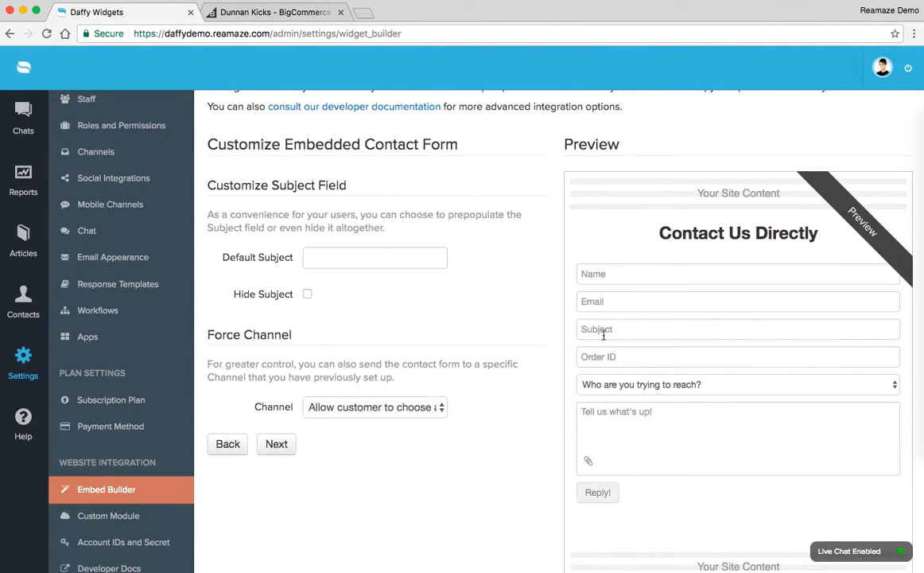
pyautogui.click(307, 293)
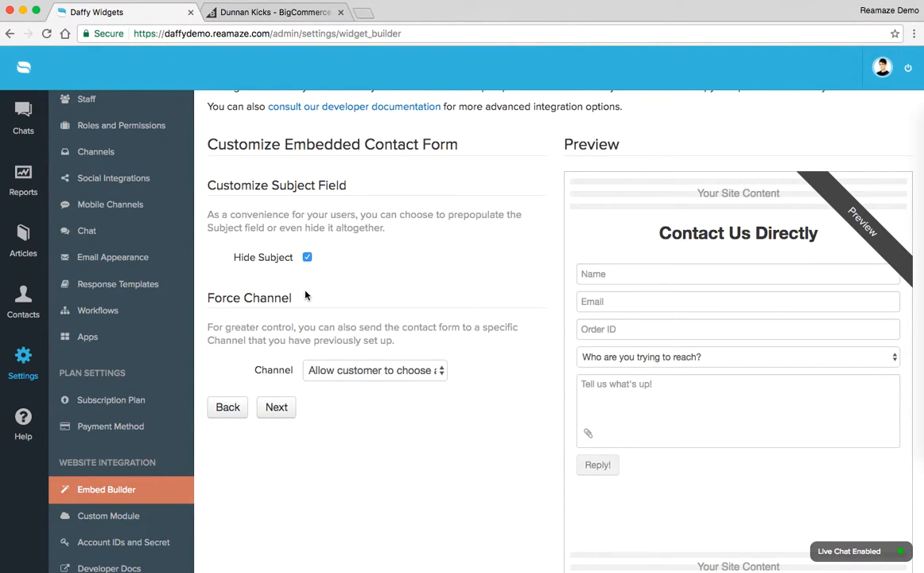
pyautogui.scroll(-2, 305, 295)
pyautogui.click(349, 322)
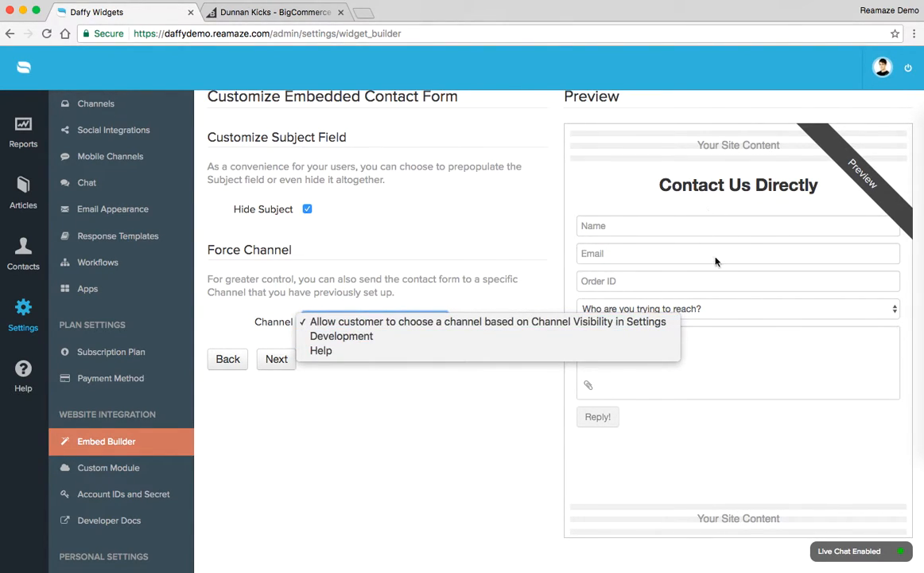
pyautogui.click(339, 337)
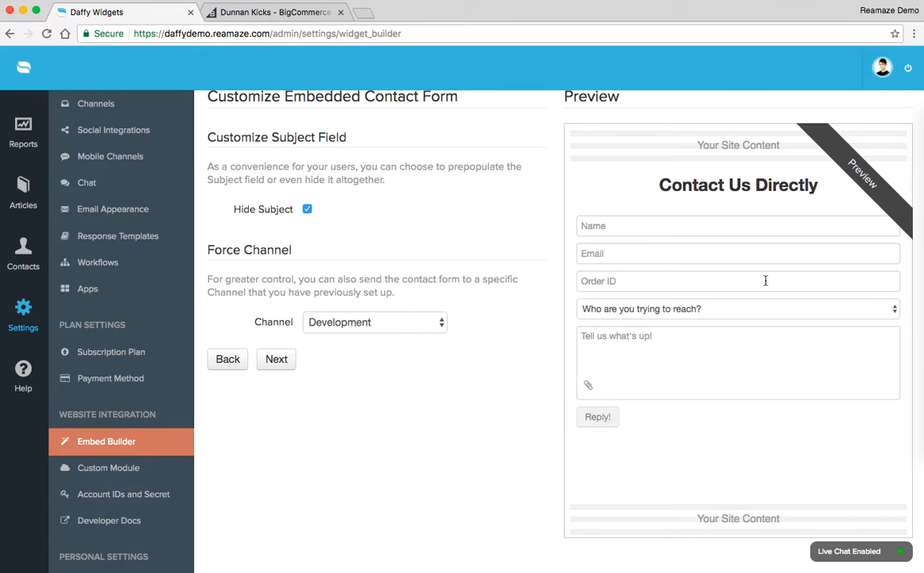
# Check the choices of the "Who are you trying to reach?" dropdown in the form preview.
pyautogui.click(682, 309)
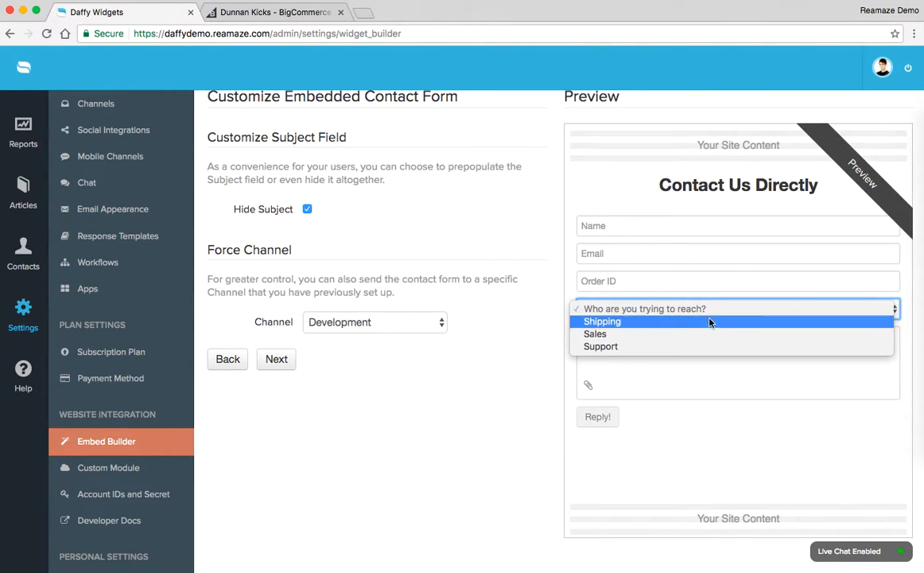
pyautogui.click(717, 311)
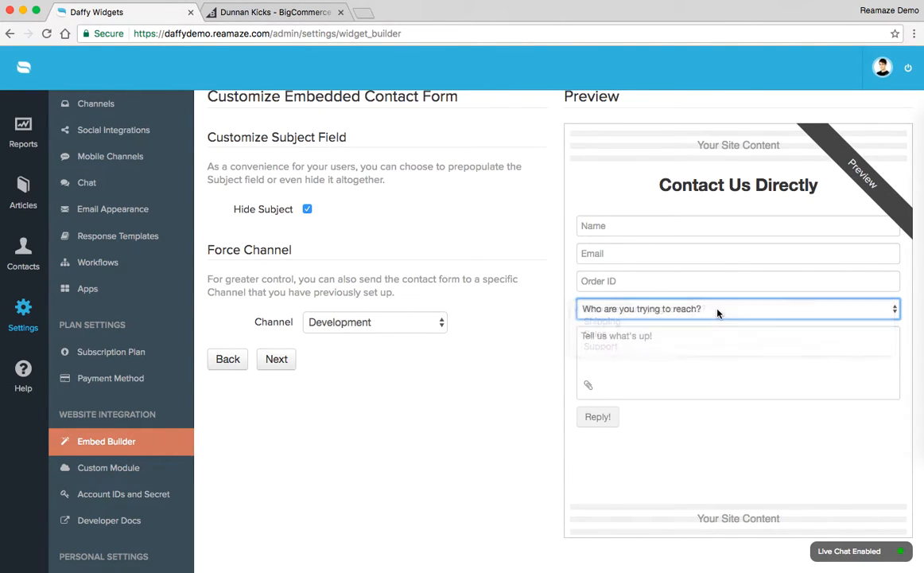
pyautogui.click(449, 416)
# Generate the embed code and select the entire first script block that defines the custom fields.
pyautogui.click(276, 359)
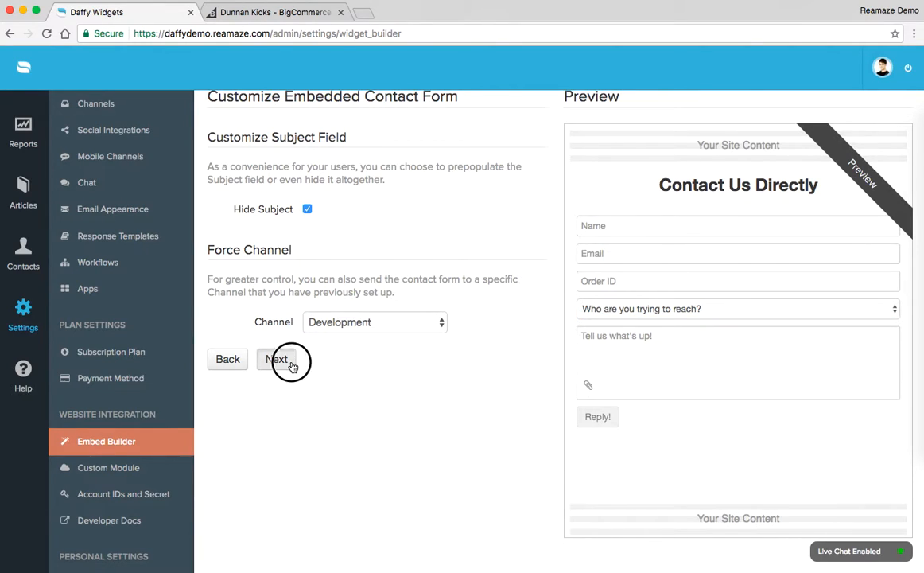
pyautogui.scroll(-5, 293, 362)
pyautogui.scroll(1, 293, 362)
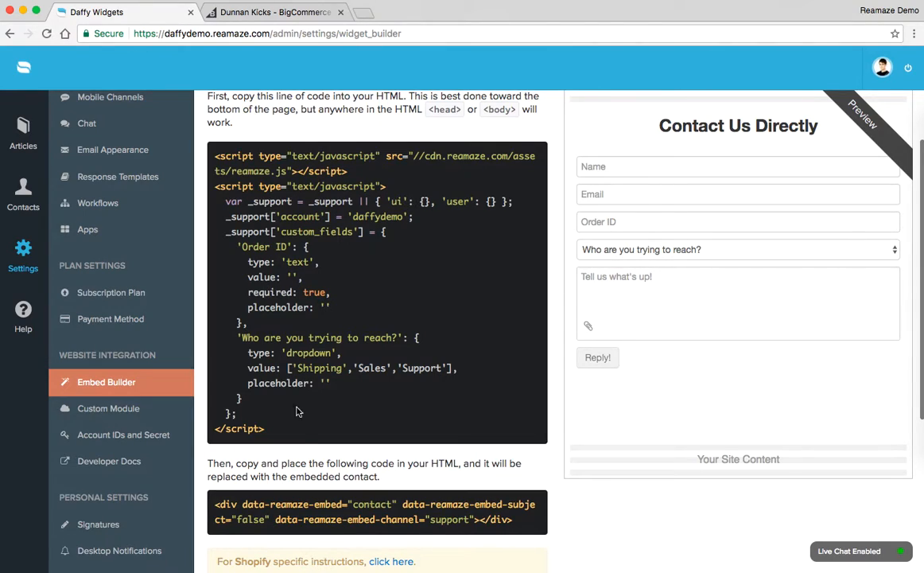
pyautogui.moveTo(196, 145); pyautogui.dragTo(271, 428)
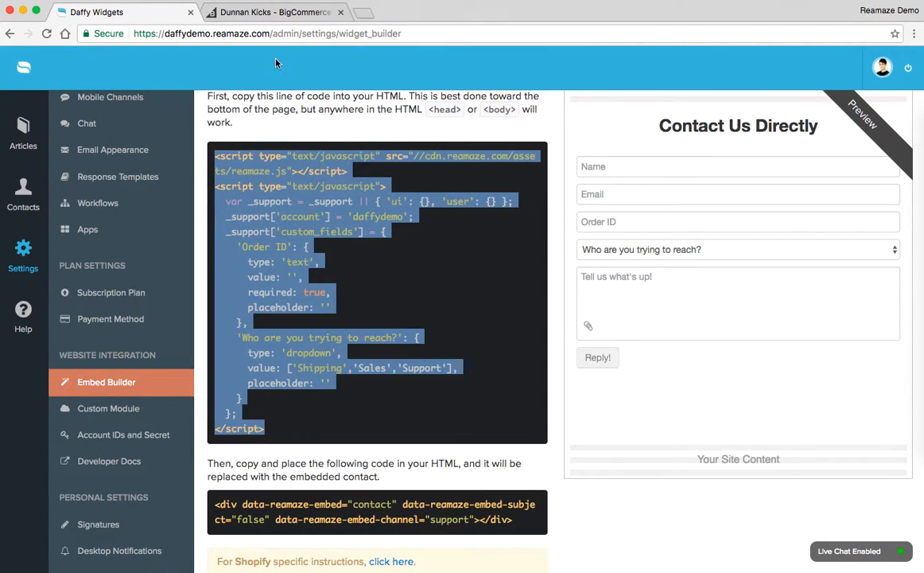
# Switch to the BigCommerce store admin and open the theme details of the current Cornerstone Light theme.
pyautogui.click(271, 14)
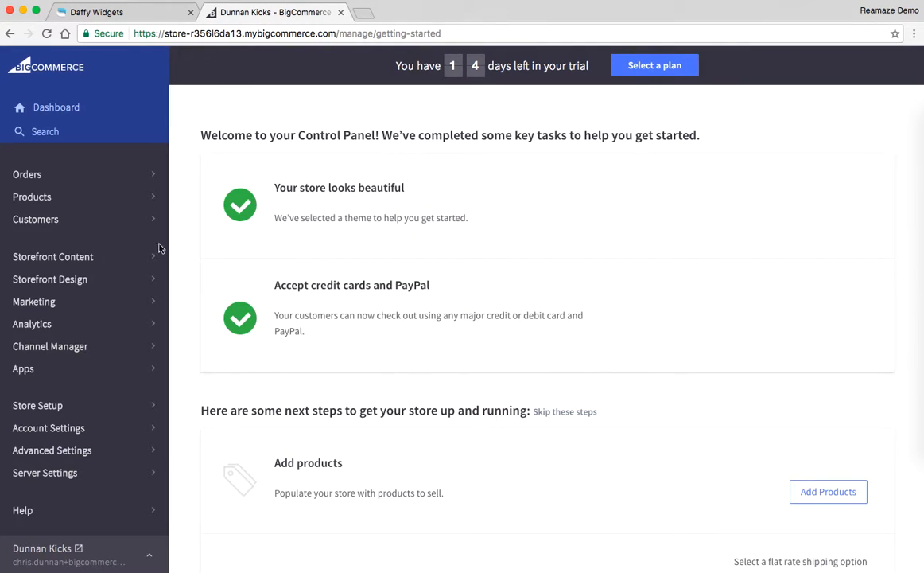
pyautogui.click(51, 283)
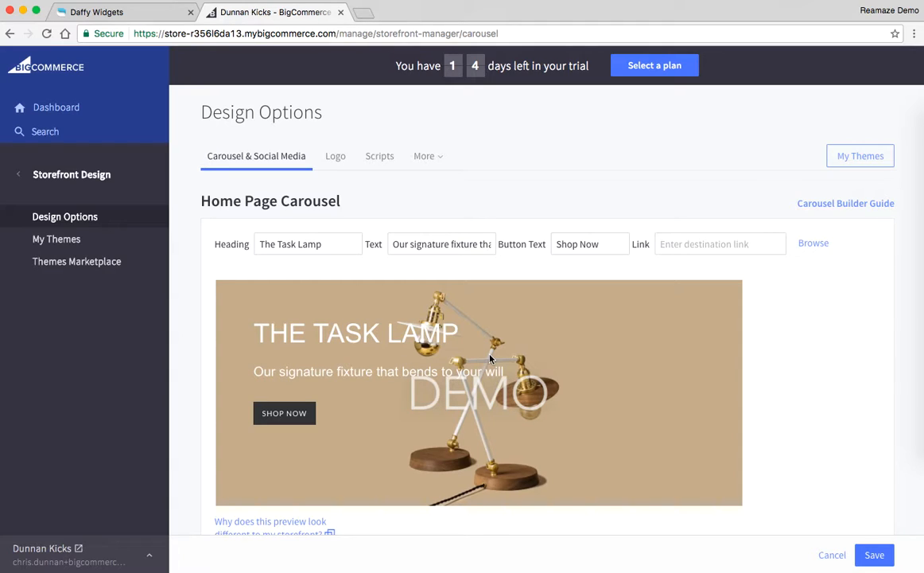
pyautogui.scroll(-1, 491, 358)
pyautogui.click(67, 238)
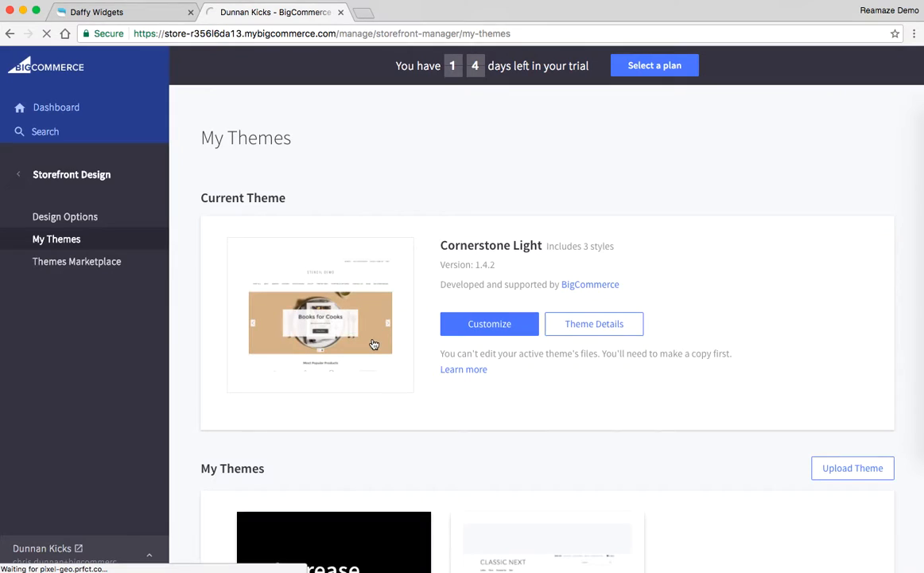
pyautogui.scroll(-3, 374, 344)
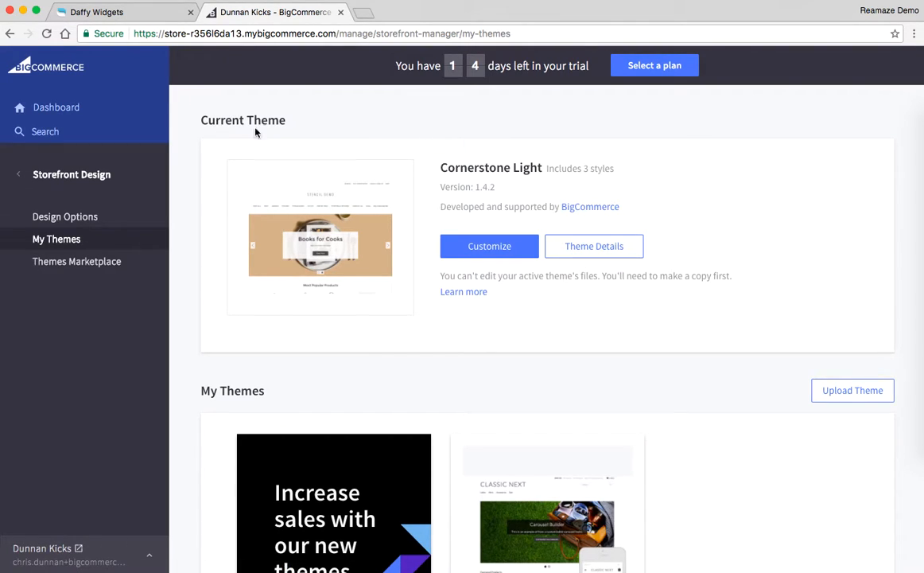
pyautogui.click(592, 248)
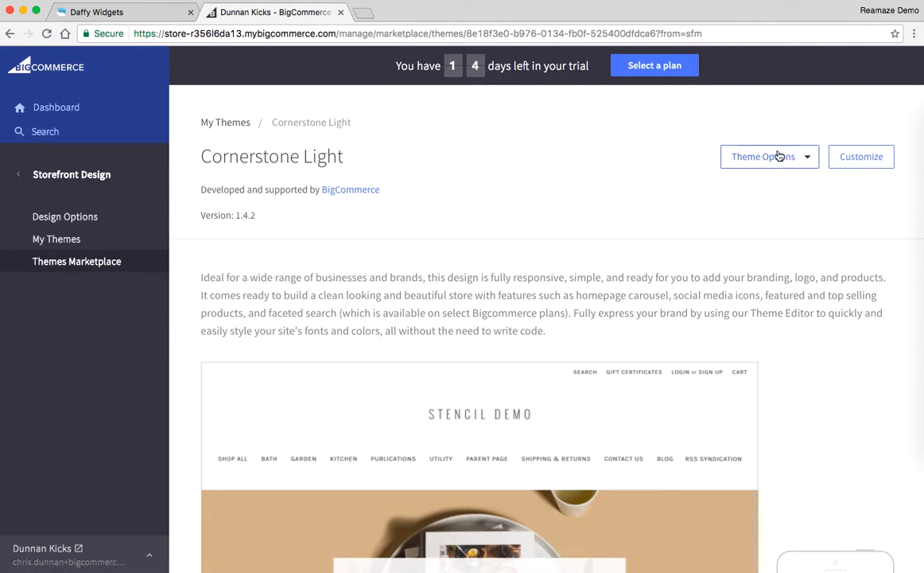
# Make a copy of the Cornerstone Light theme named "Cornerstone Light Copy".
pyautogui.click(754, 158)
pyautogui.click(766, 190)
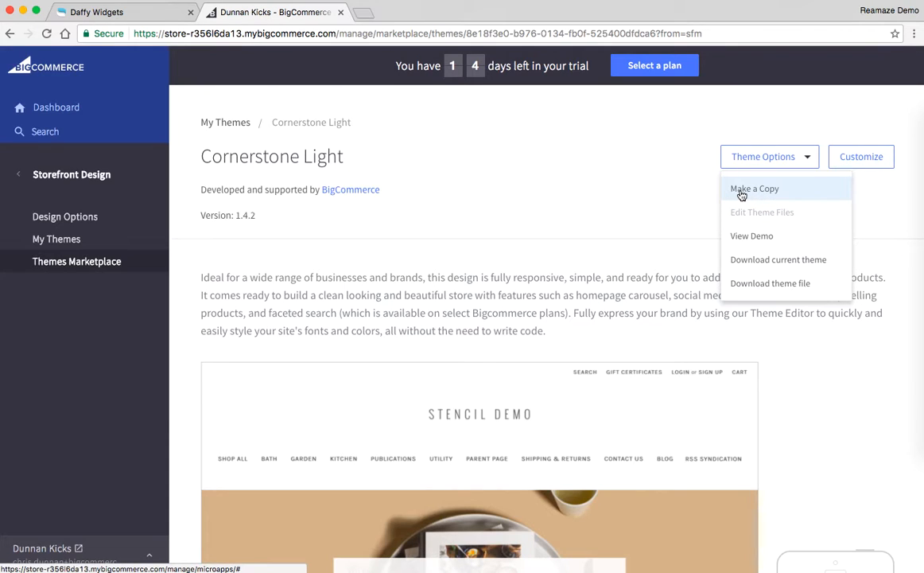
pyautogui.click(740, 192)
pyautogui.click(551, 333)
pyautogui.write('Light')
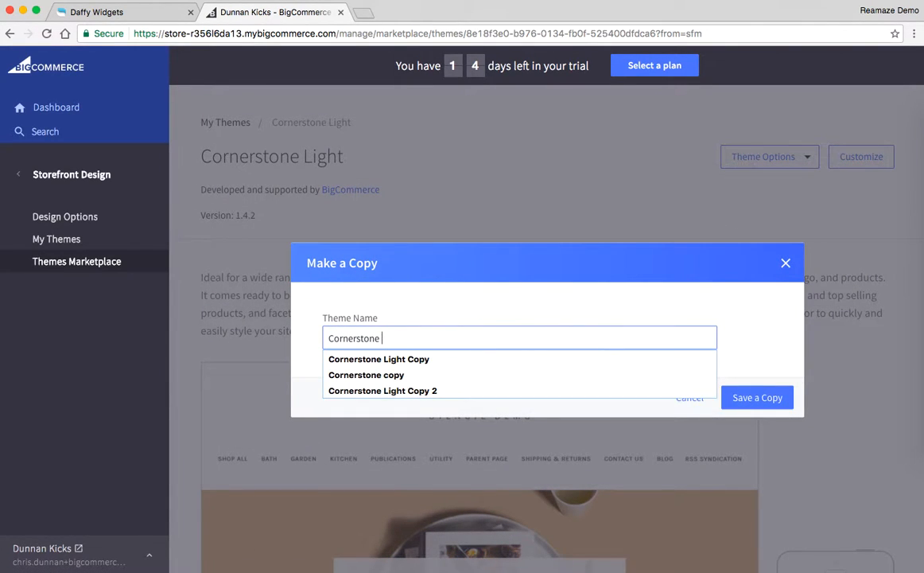
pyautogui.click(491, 360)
pyautogui.click(739, 397)
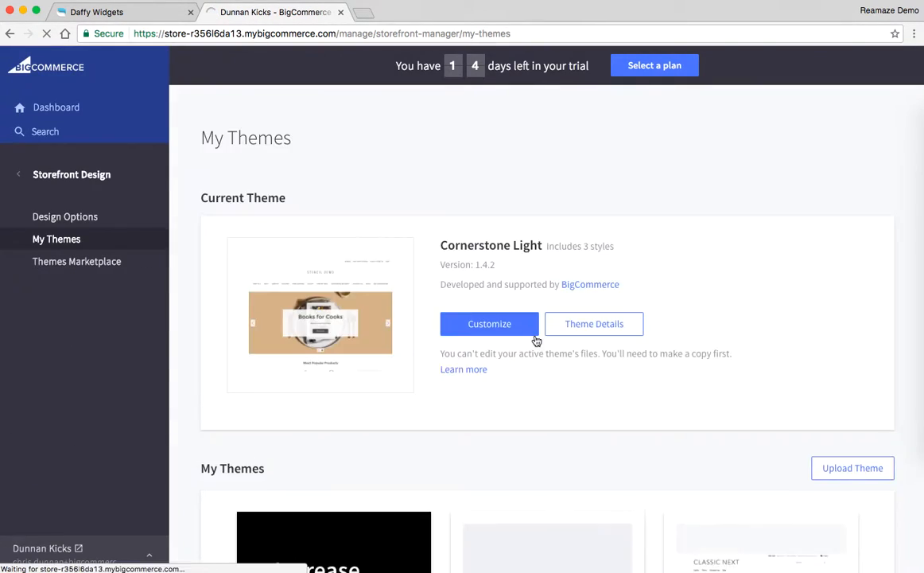
# Open the theme files of Cornerstone Light Copy for editing.
pyautogui.scroll(-5, 536, 398)
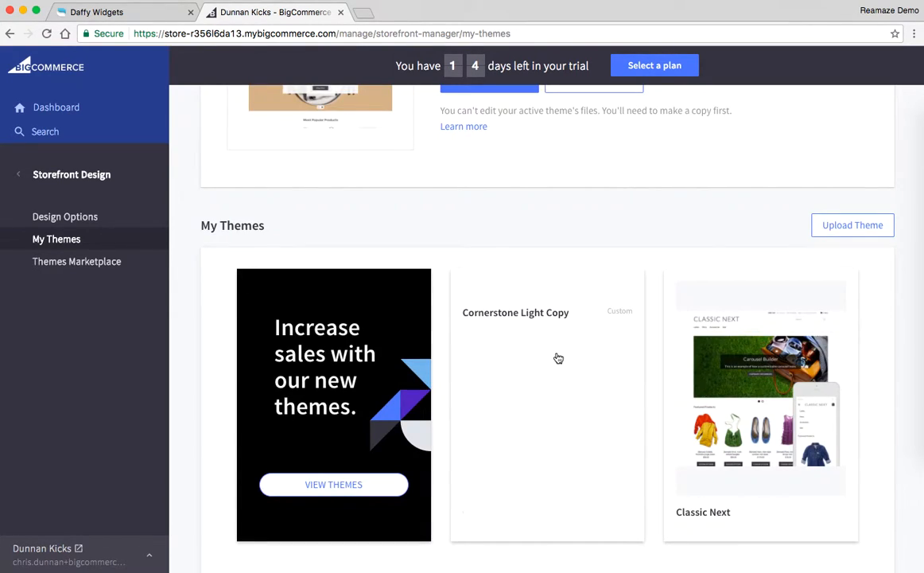
pyautogui.click(559, 326)
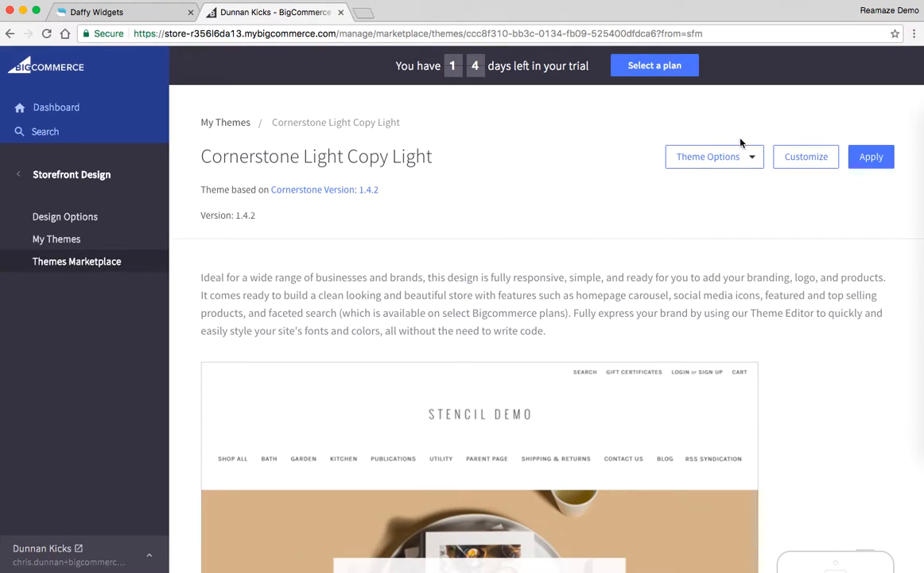
pyautogui.click(694, 157)
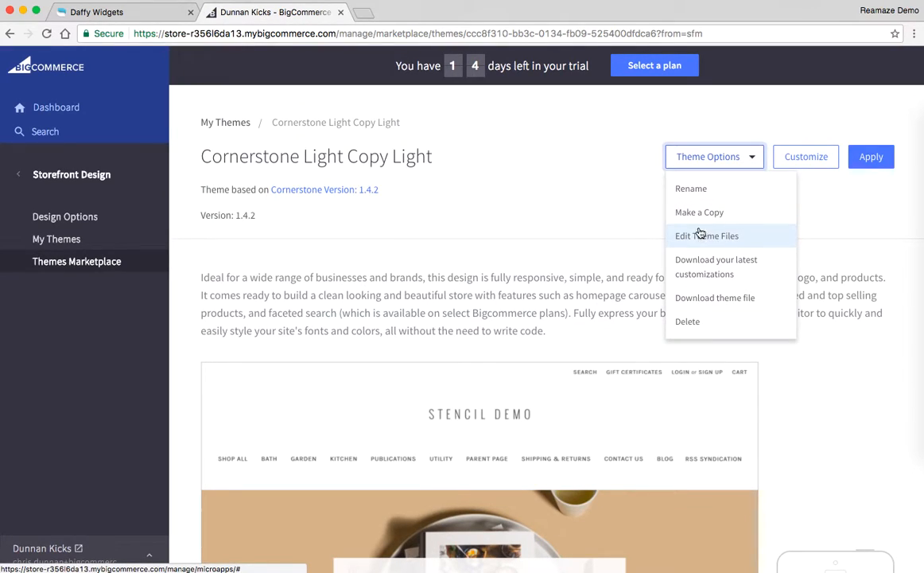
pyautogui.click(707, 238)
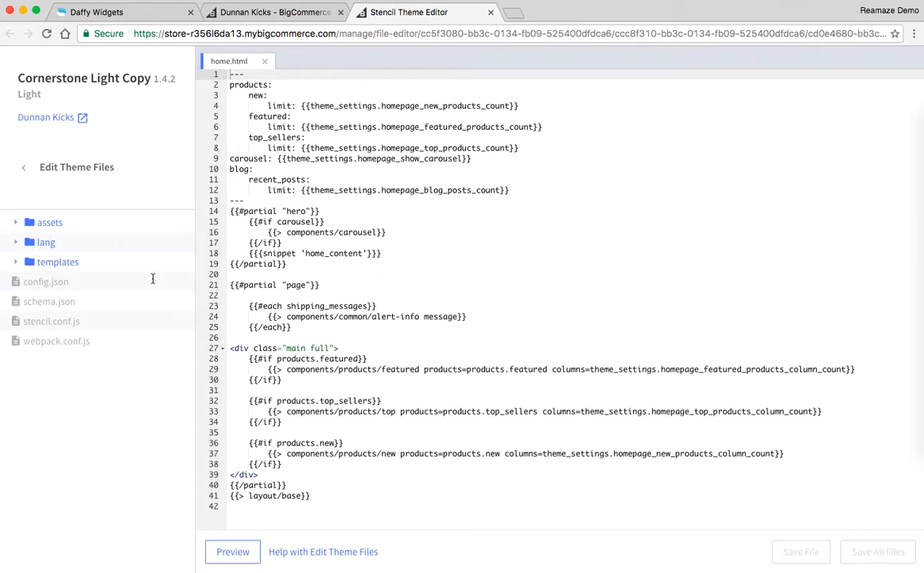
# Open contact-us.html from templates/pages and examine the line that includes the contact form component.
pyautogui.click(49, 261)
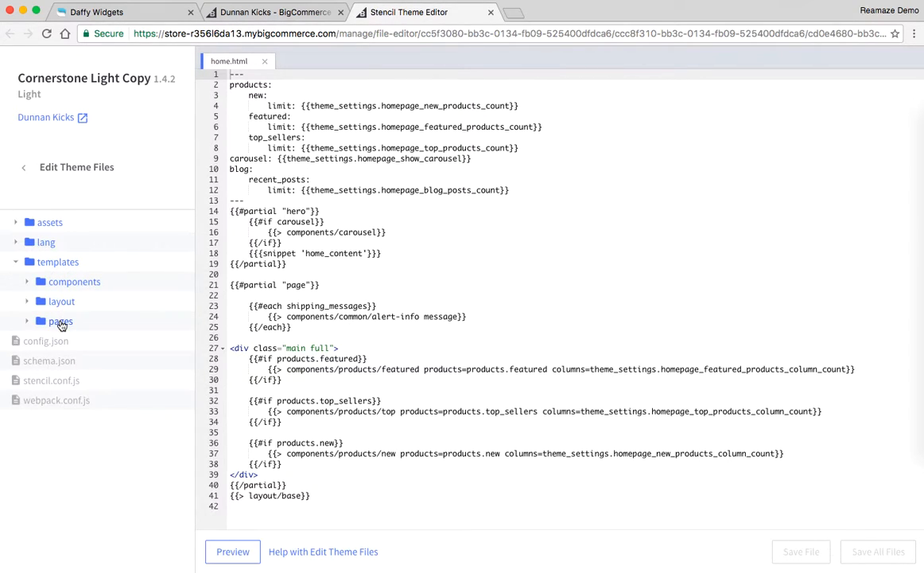
pyautogui.click(60, 322)
pyautogui.scroll(-3, 64, 373)
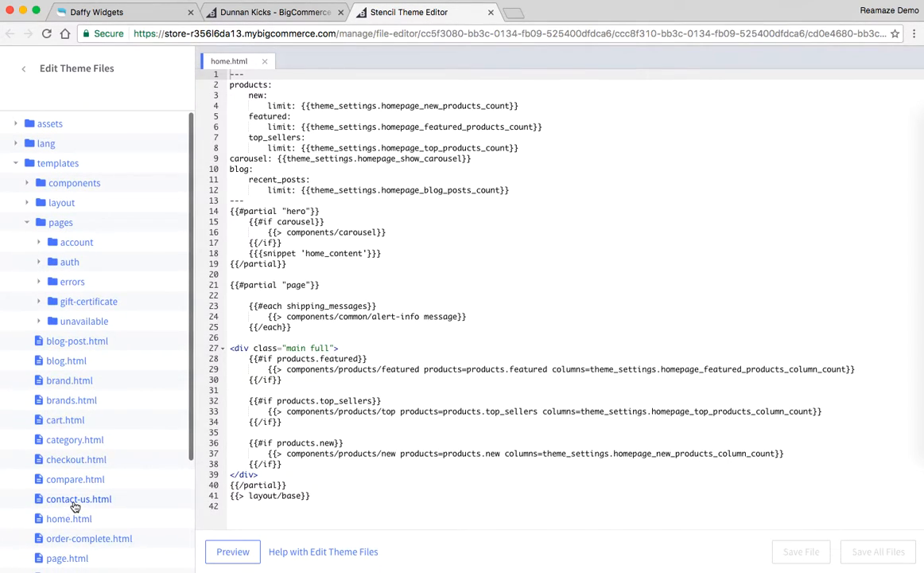
pyautogui.click(63, 459)
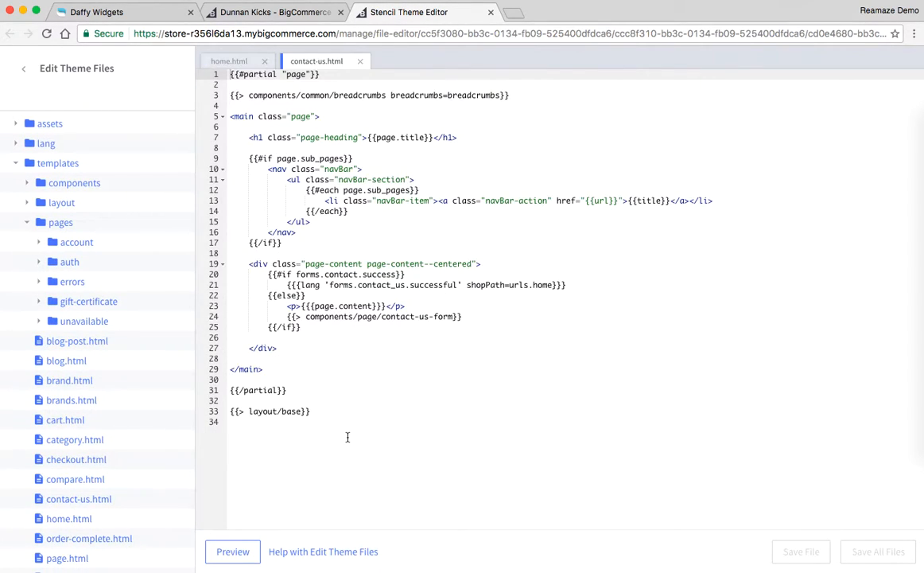
pyautogui.moveTo(463, 315); pyautogui.dragTo(287, 316)
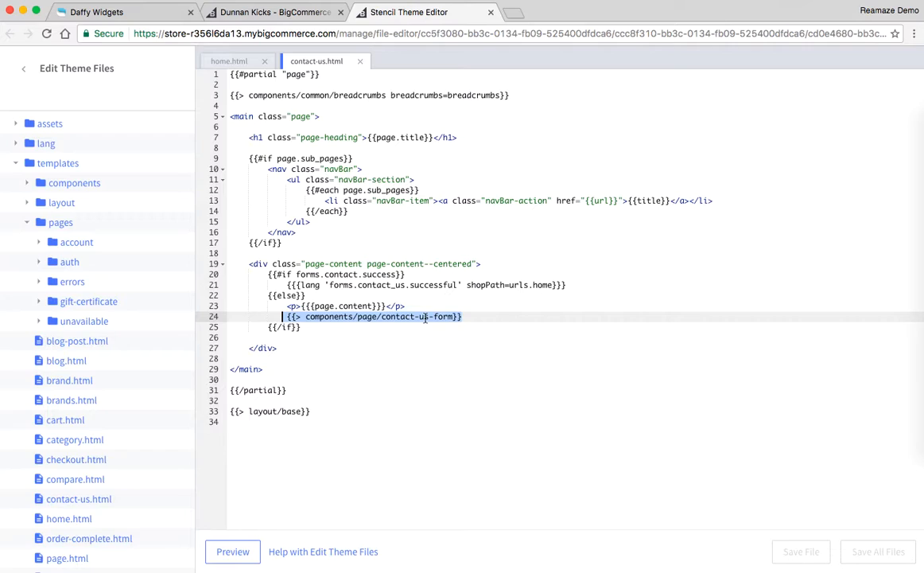
pyautogui.click(312, 316)
pyautogui.moveTo(306, 316); pyautogui.dragTo(353, 316)
pyautogui.click(366, 316)
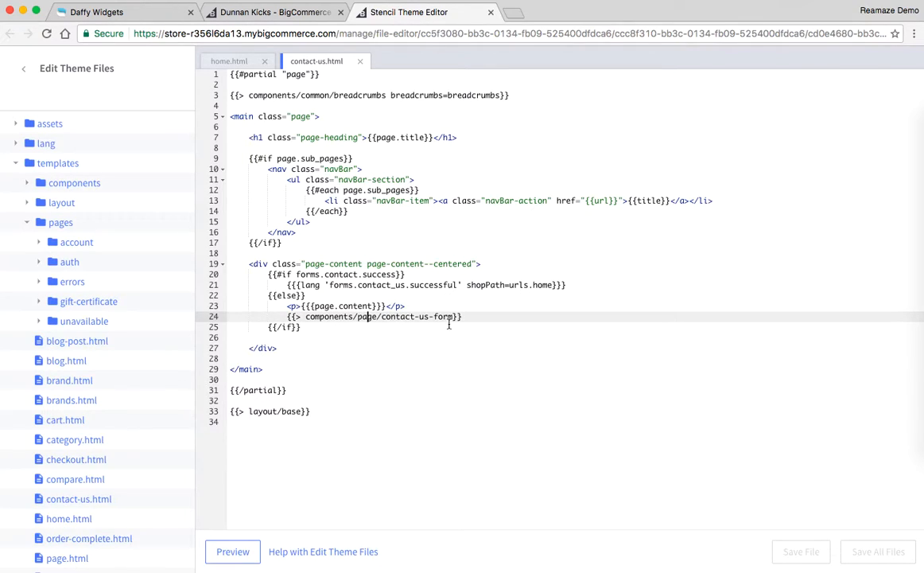
# Collapse the pages folder and open contact-us-form.html from templates/components/page.
pyautogui.scroll(3, 90, 293)
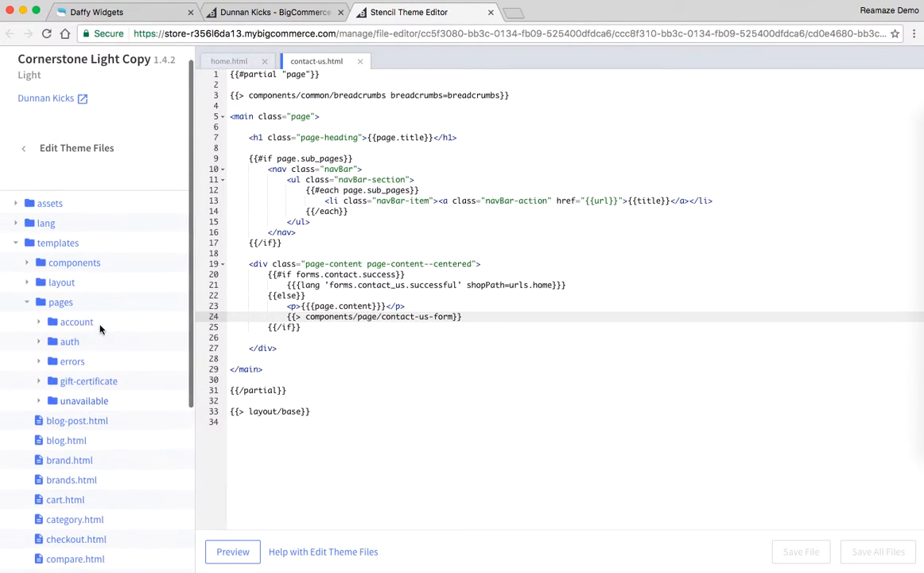
pyautogui.click(40, 244)
pyautogui.click(31, 265)
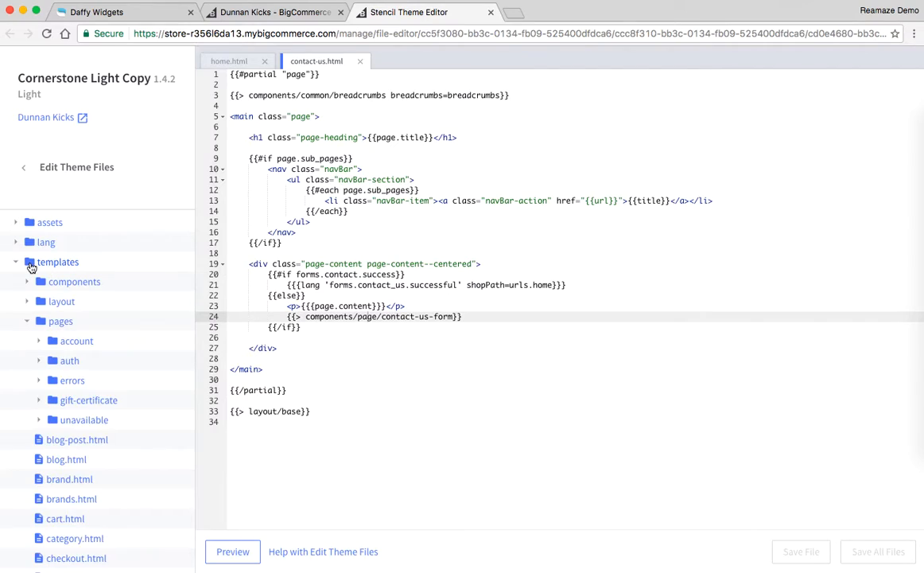
pyautogui.scroll(-1, 34, 303)
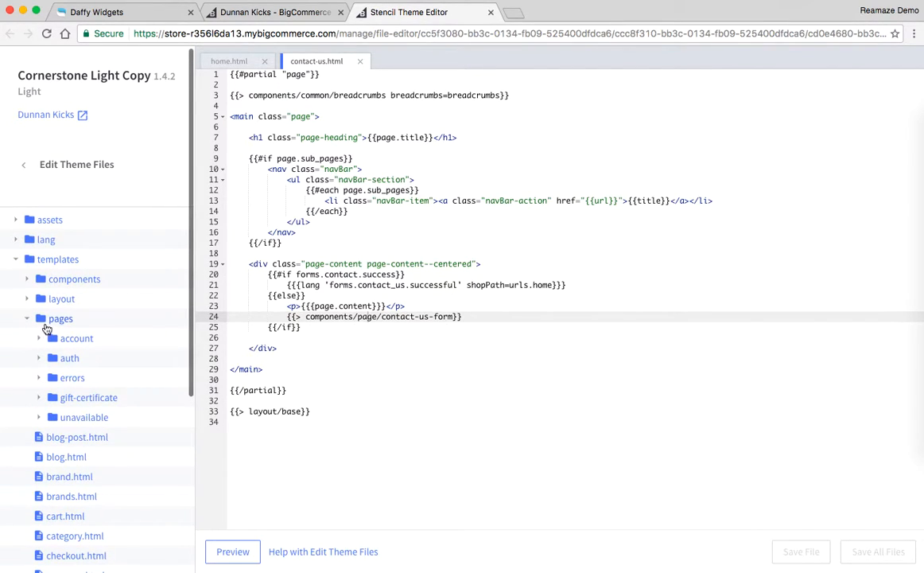
pyautogui.click(46, 325)
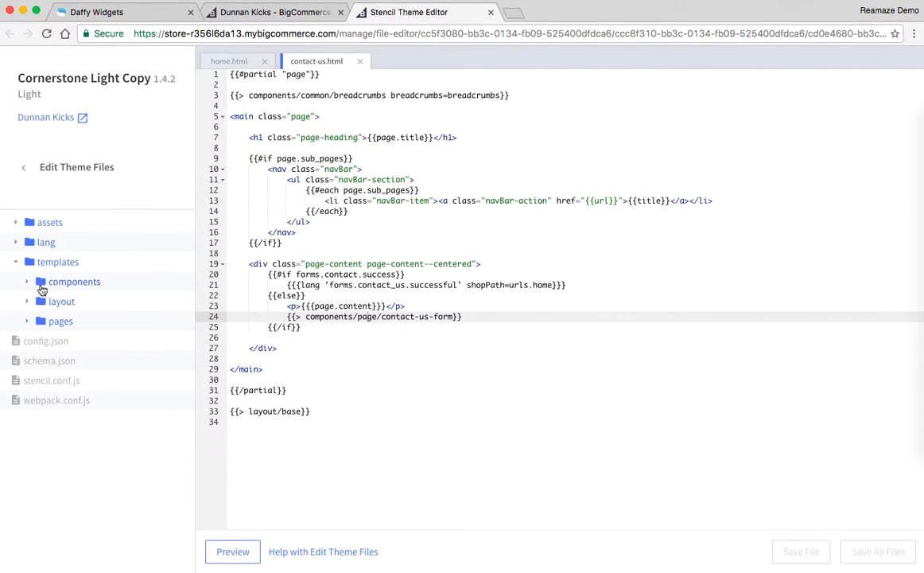
pyautogui.click(42, 284)
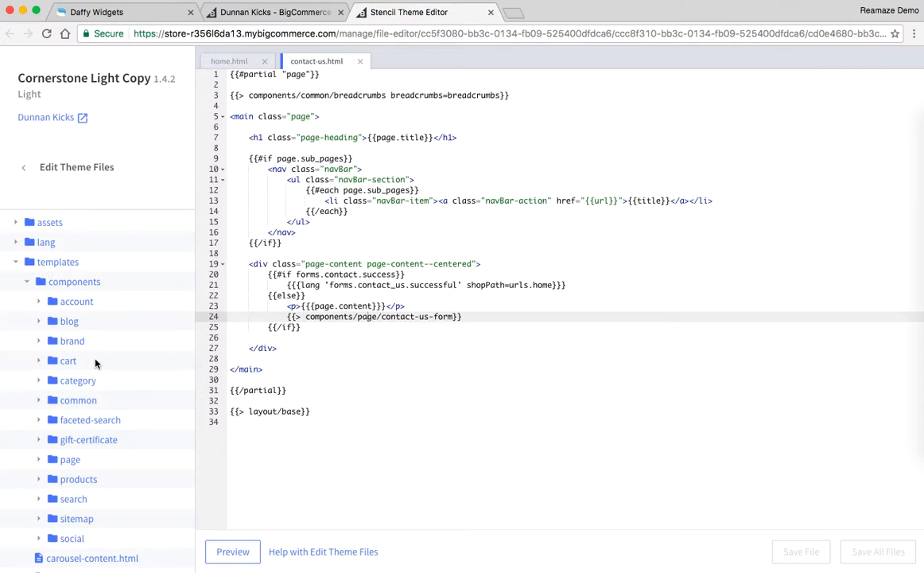
pyautogui.scroll(-1, 96, 364)
pyautogui.click(69, 439)
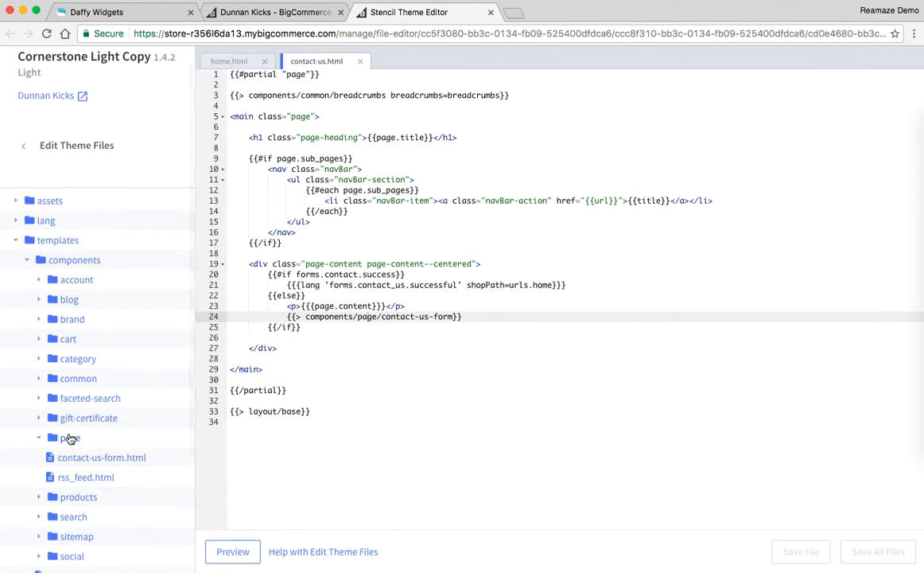
pyautogui.scroll(-3, 76, 433)
pyautogui.click(83, 412)
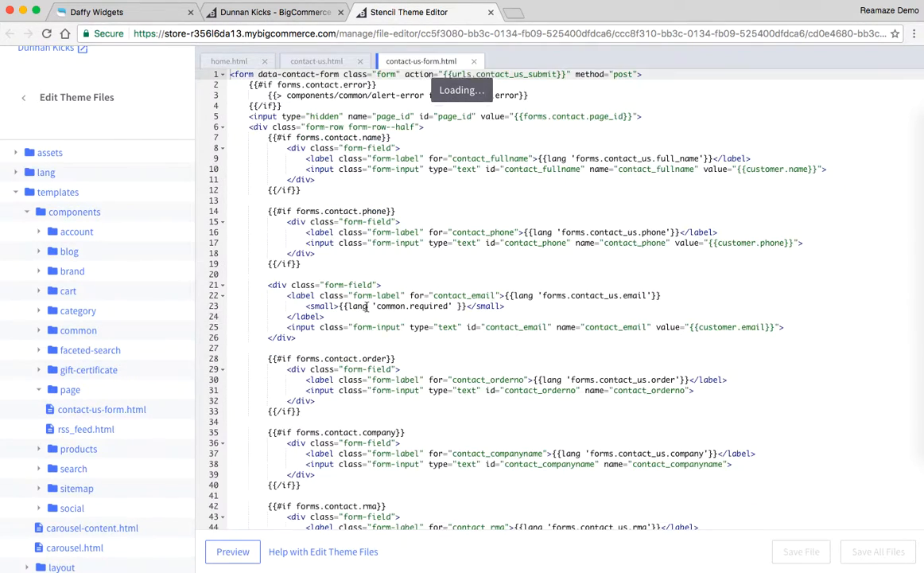
# Delete all existing code in contact-us-form.html.
pyautogui.click(392, 306)
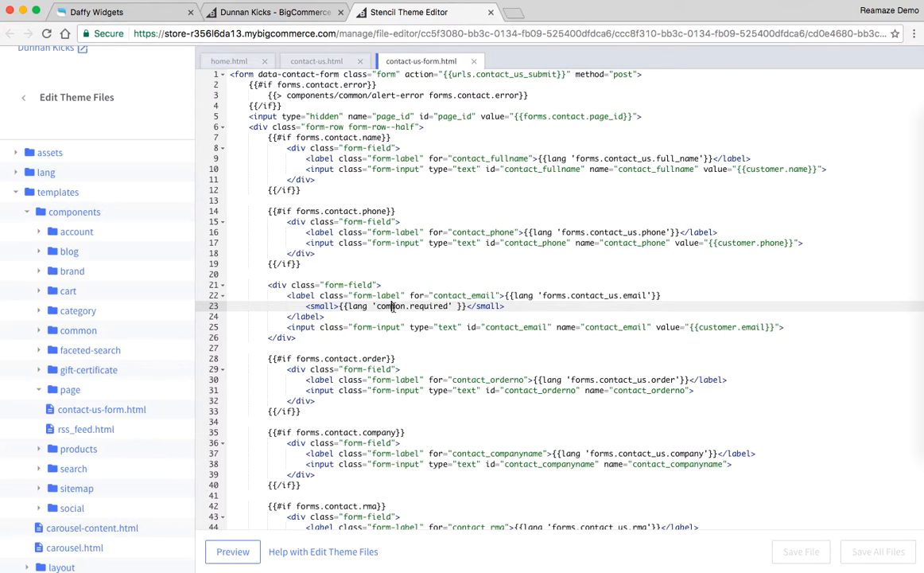
pyautogui.press('super+a')
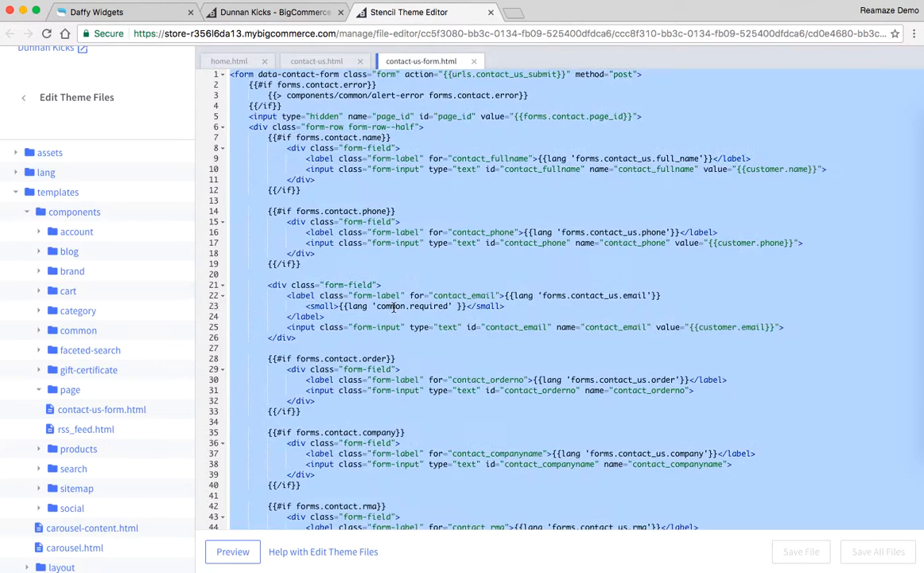
pyautogui.press('BackSpace')
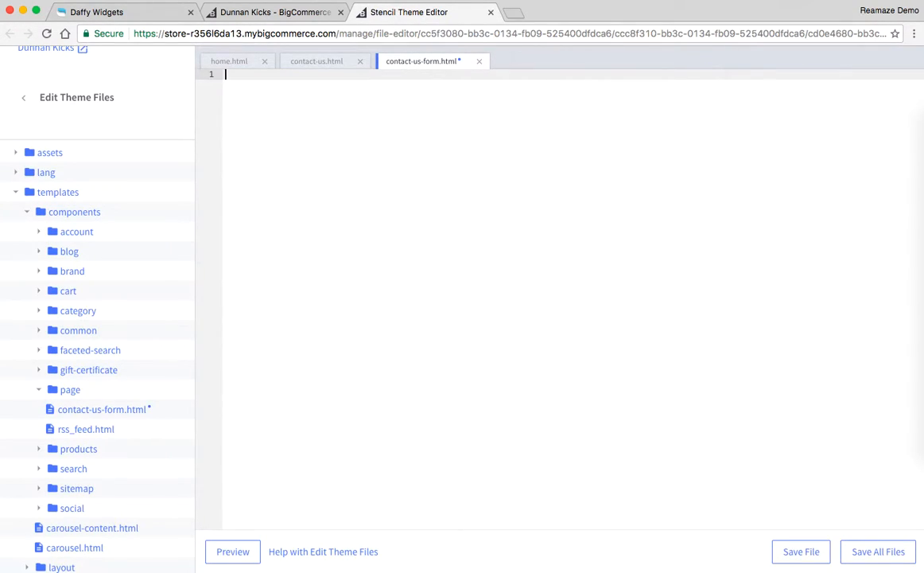
# Paste the Reamaze script block with the custom fields into contact-us-form.html and add blank lines below it.
pyautogui.click(114, 11)
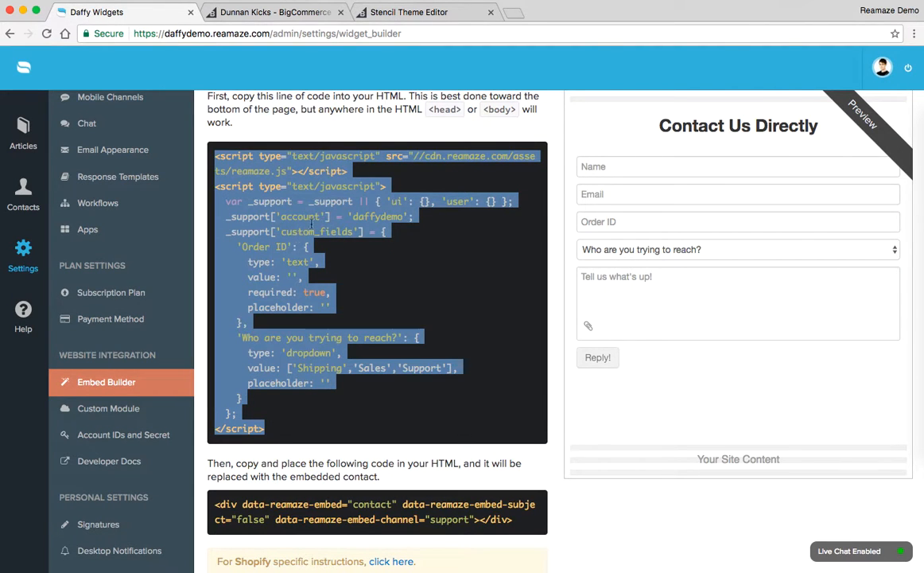
pyautogui.click(393, 14)
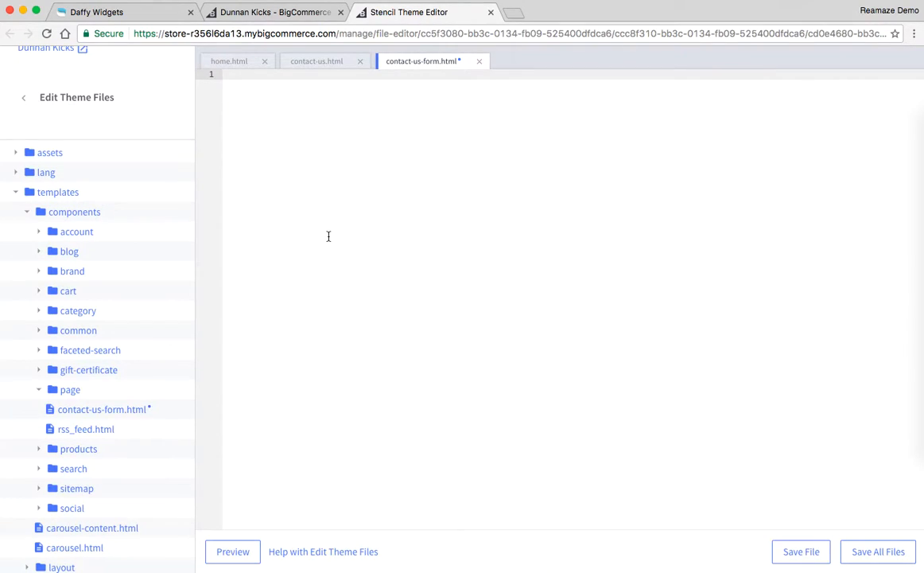
pyautogui.write('<script type="text/javascript" src="//cdn.reamaze.com/assets/reamaze.js"></script> <script type="text/javascript">   var _support = _support || { \'ui\': {}, \'user\': {} };   _support[\'account\'] = \'daffydemo\';   _support[\'custom_fields\'] = {     \'Order ID\': {       type: \'text\',       value: \'\',       required: true,       placeholder: \'\'     },     \'Who are you trying to reach?\': {       type: \'dropdown\',       value: [\'Shipping\',\'Sales\',\'Support\'],       placeholder: \'\'     }   }; </script>')
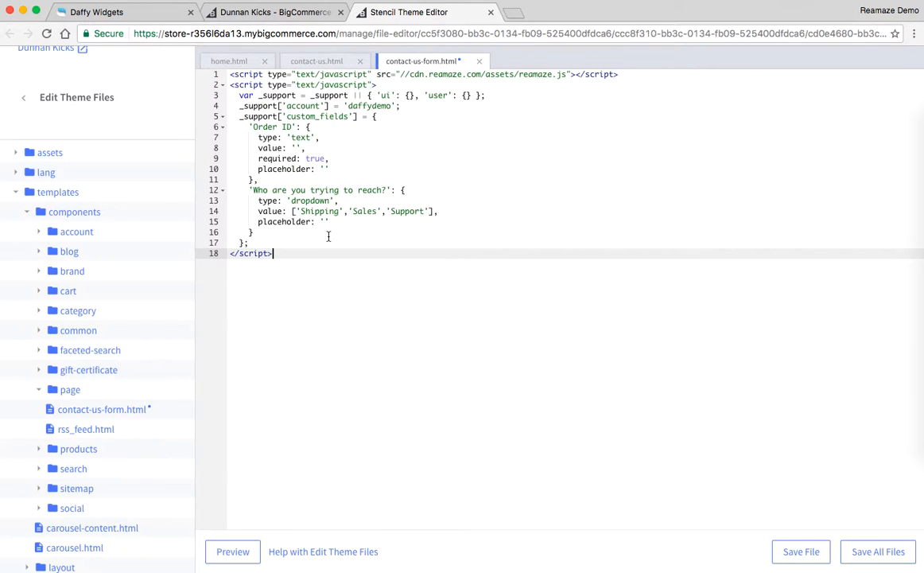
pyautogui.press('Return')
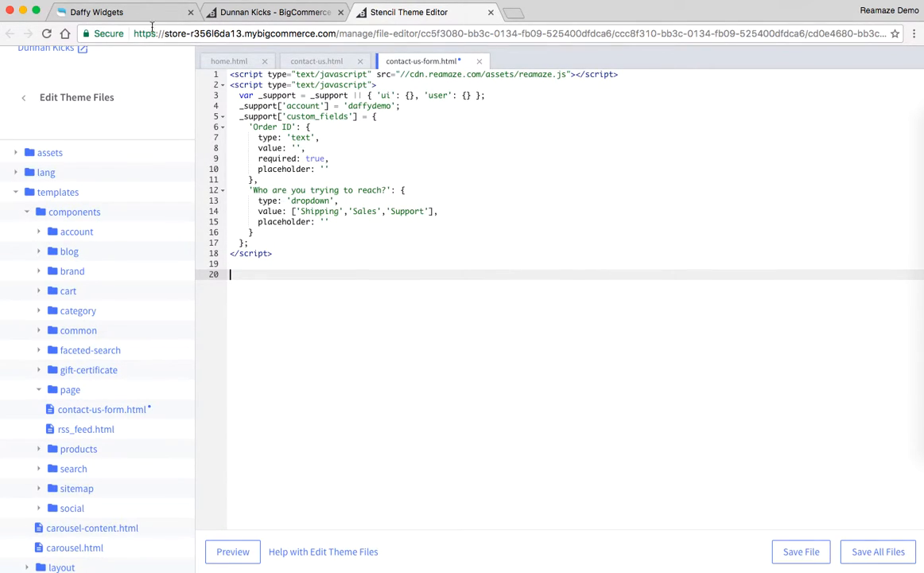
# Copy the contact embed div from the Reamaze Embed Builder and paste it below the scripts in contact-us-form.html.
pyautogui.click(127, 12)
pyautogui.scroll(-3, 342, 322)
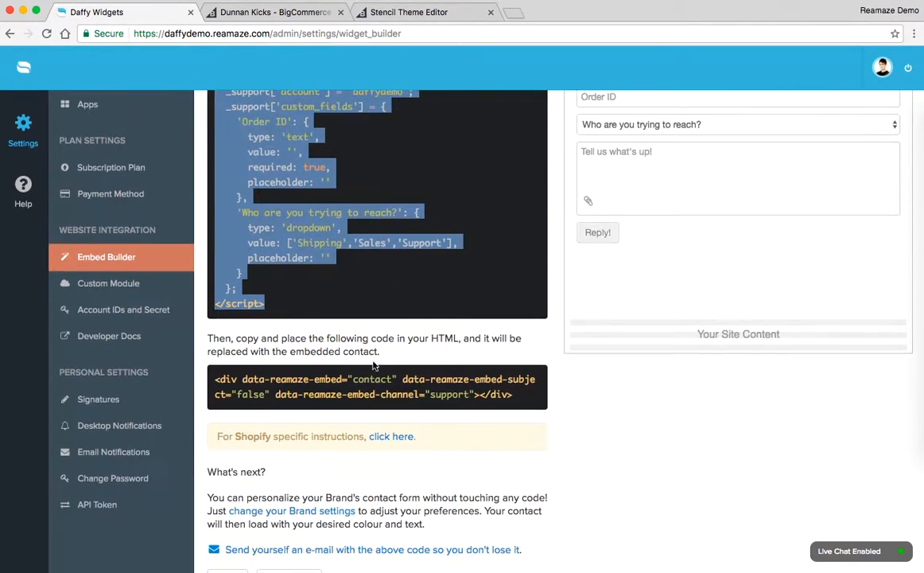
pyautogui.moveTo(216, 382); pyautogui.dragTo(516, 395)
pyautogui.press('super+c')
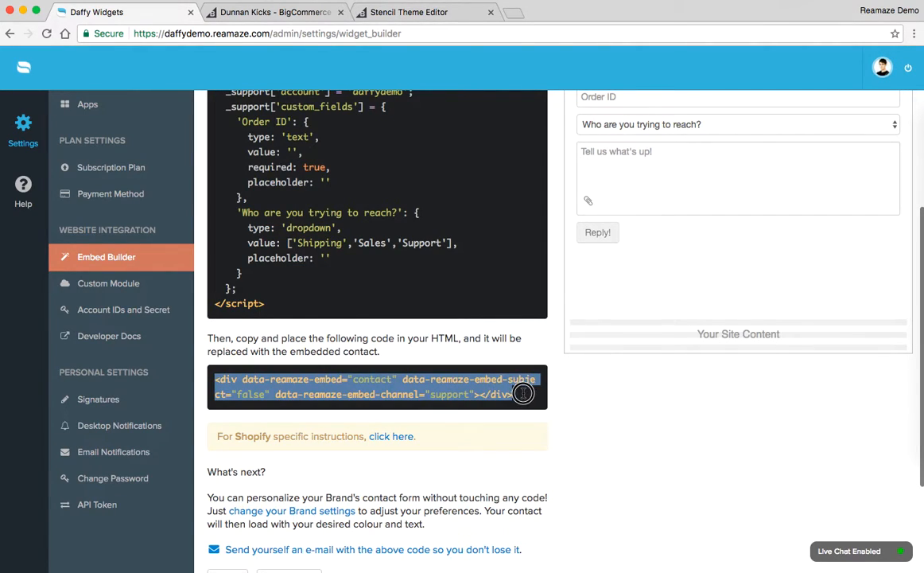
pyautogui.click(437, 16)
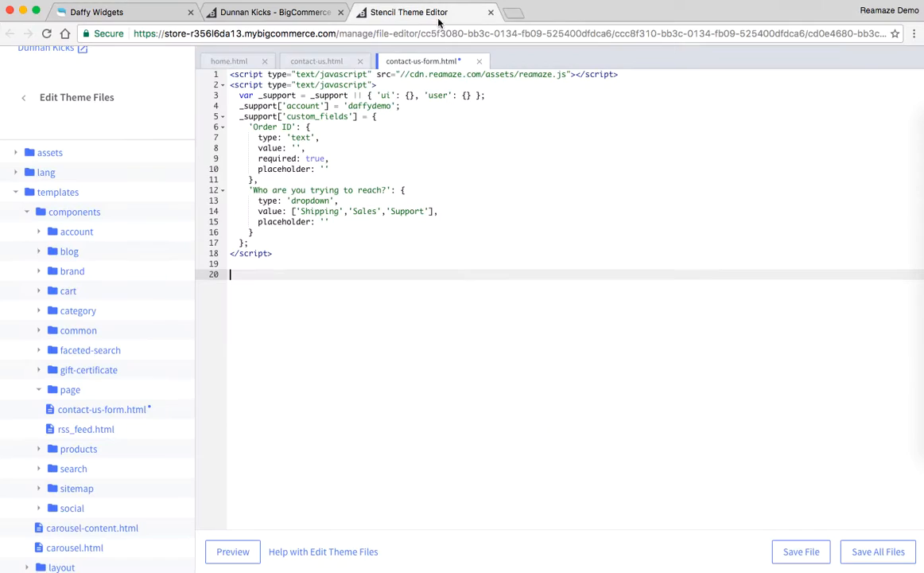
pyautogui.press('super+v')
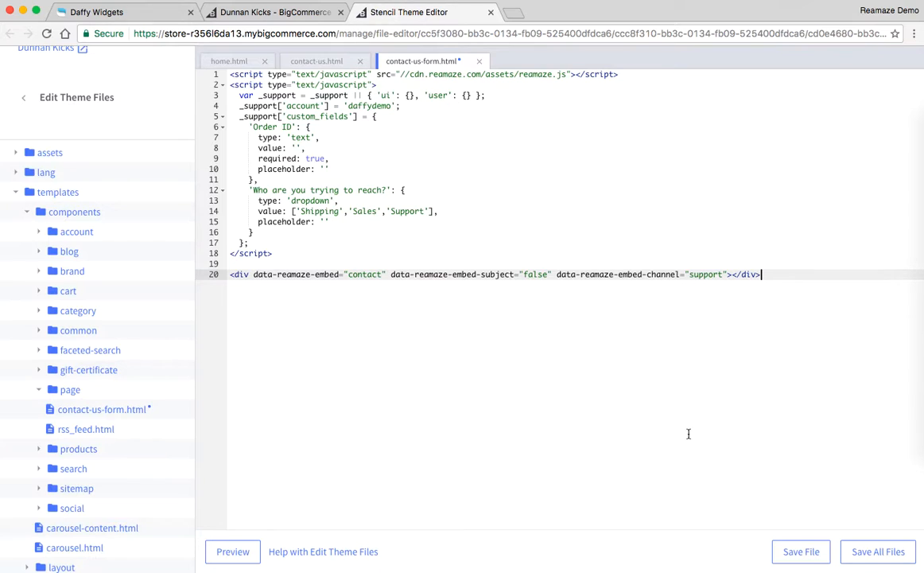
# Save contact-us-form.html and dismiss the save confirmation.
pyautogui.click(805, 554)
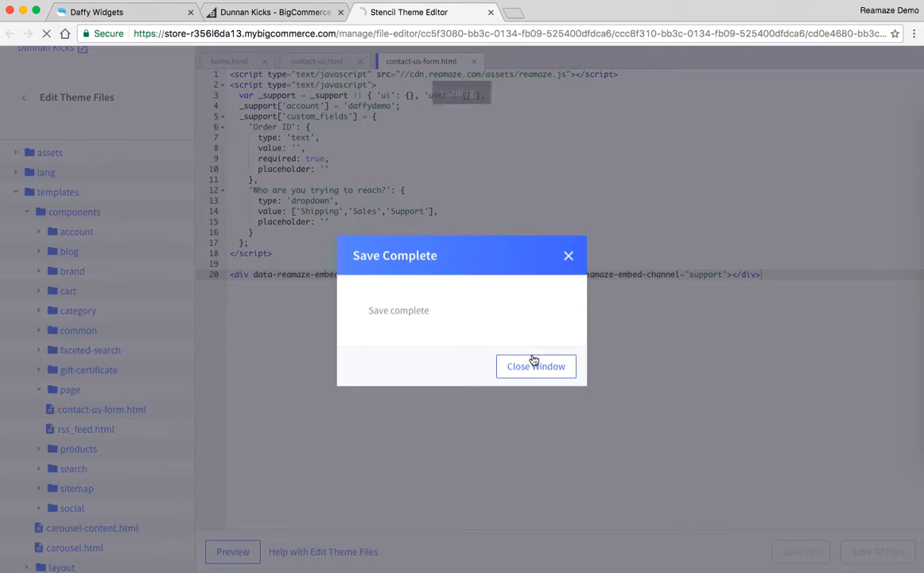
pyautogui.click(535, 364)
# Preview the store, examine the embedded form on its Contact Us page, and close the preview.
pyautogui.click(234, 552)
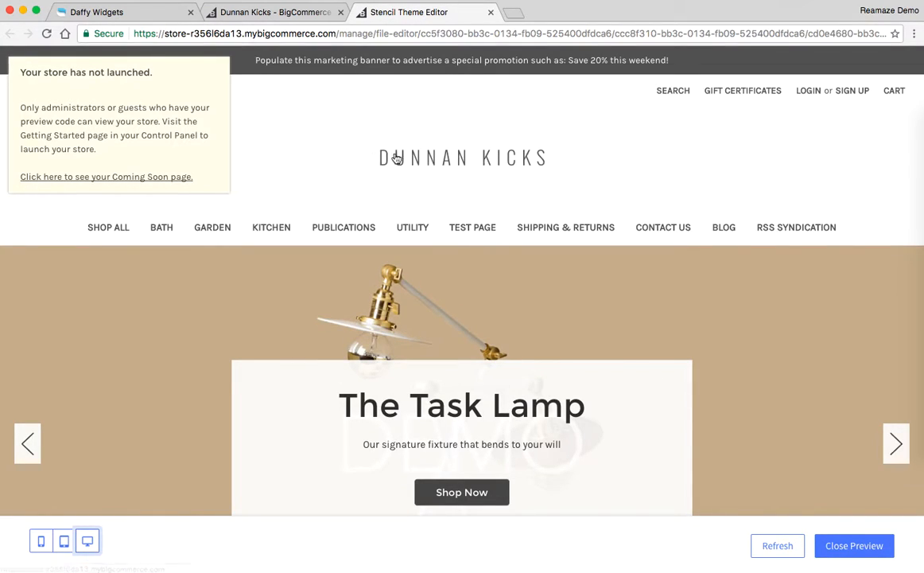
pyautogui.click(667, 232)
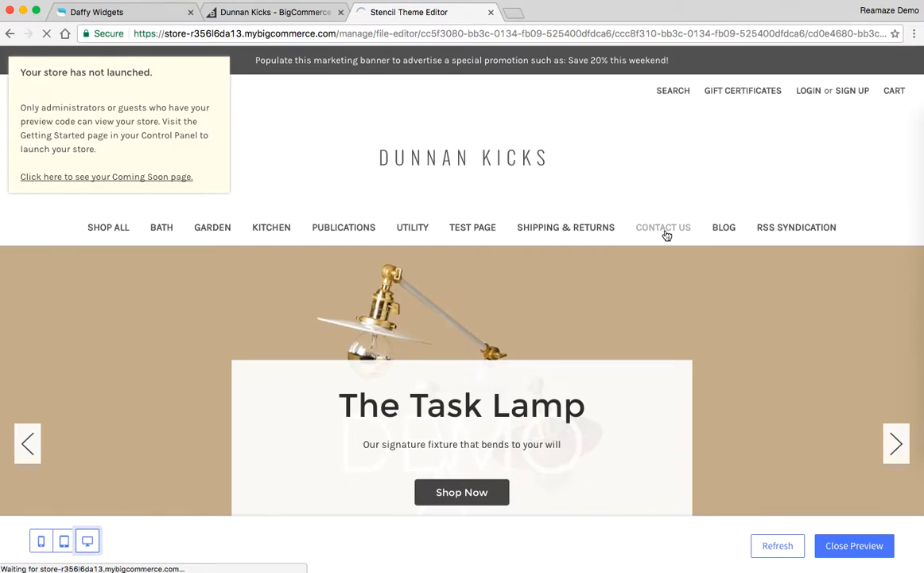
pyautogui.scroll(-2, 664, 233)
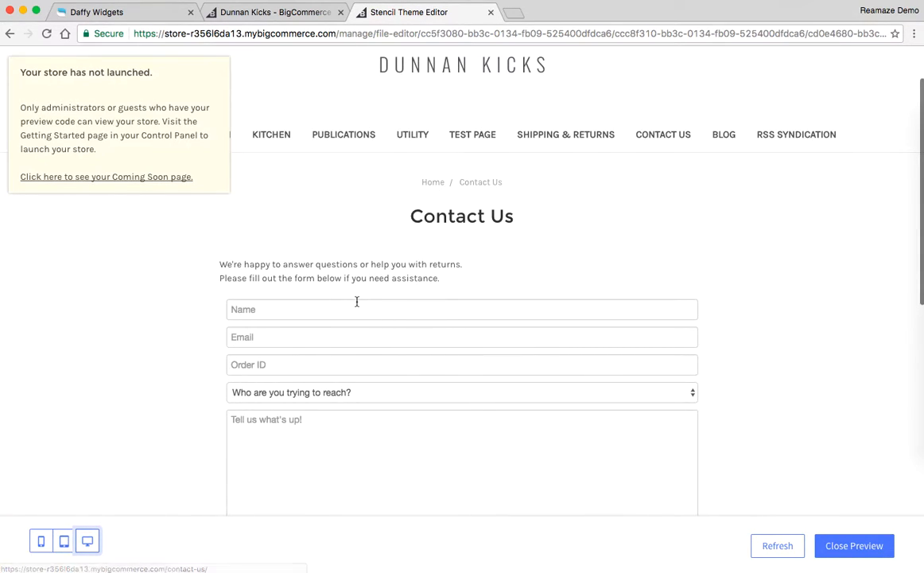
pyautogui.scroll(-3, 356, 300)
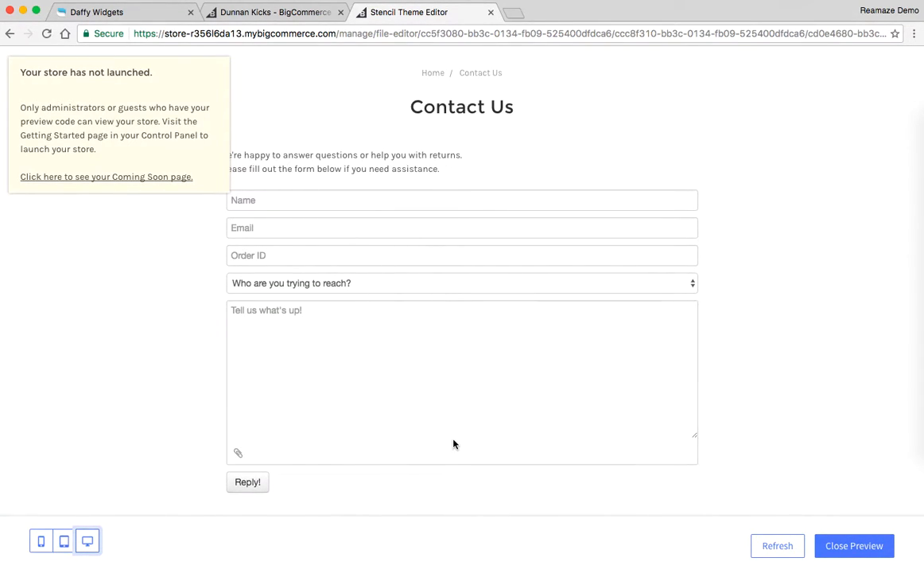
pyautogui.scroll(4, 456, 293)
pyautogui.scroll(-4, 458, 294)
pyautogui.scroll(5, 456, 293)
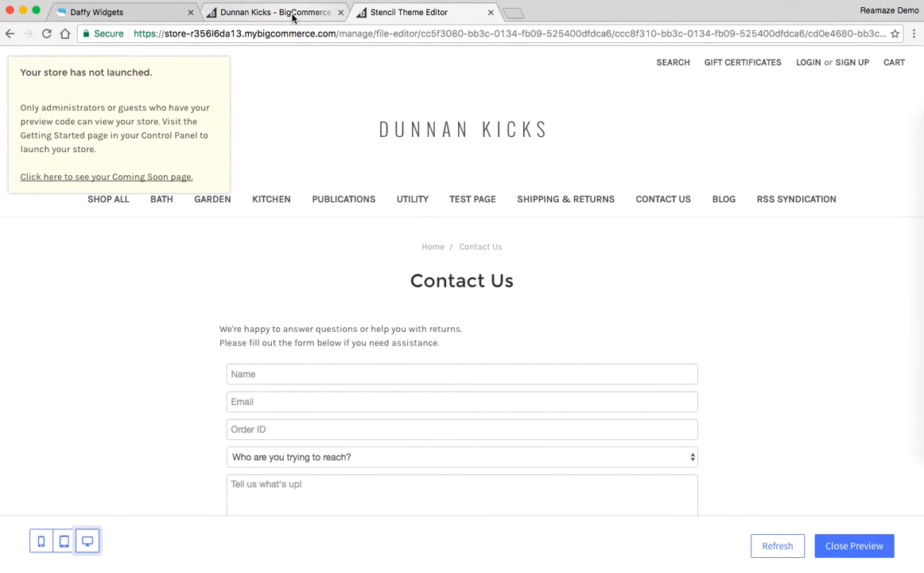
pyautogui.click(292, 12)
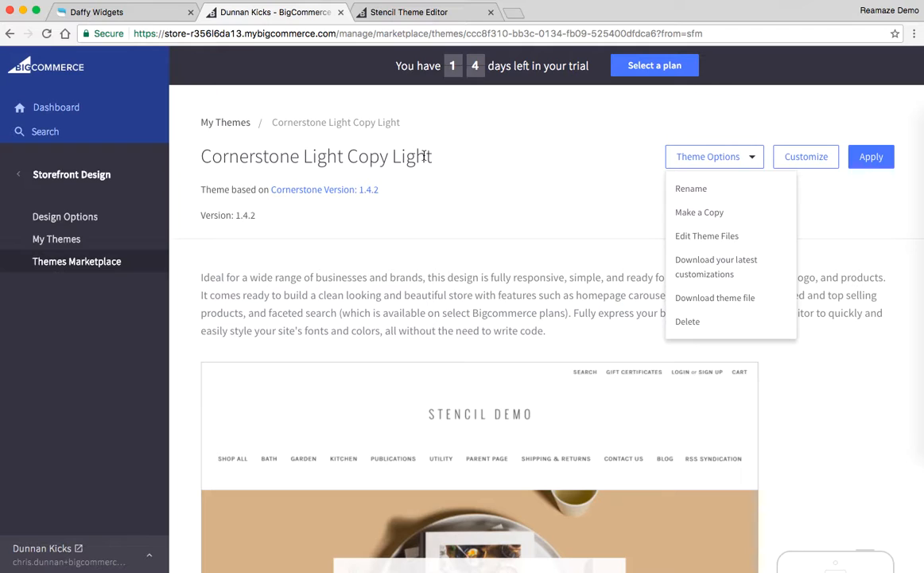
pyautogui.click(406, 14)
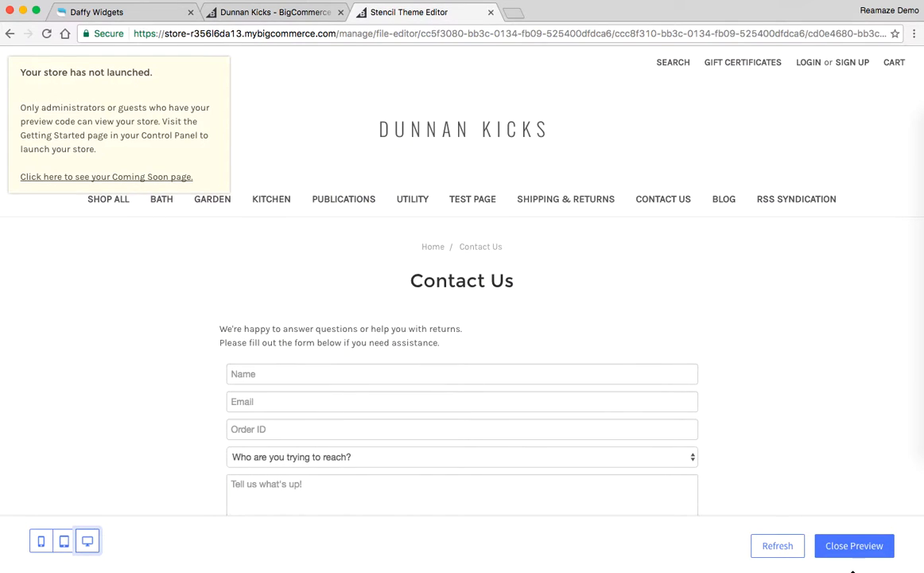
pyautogui.click(873, 550)
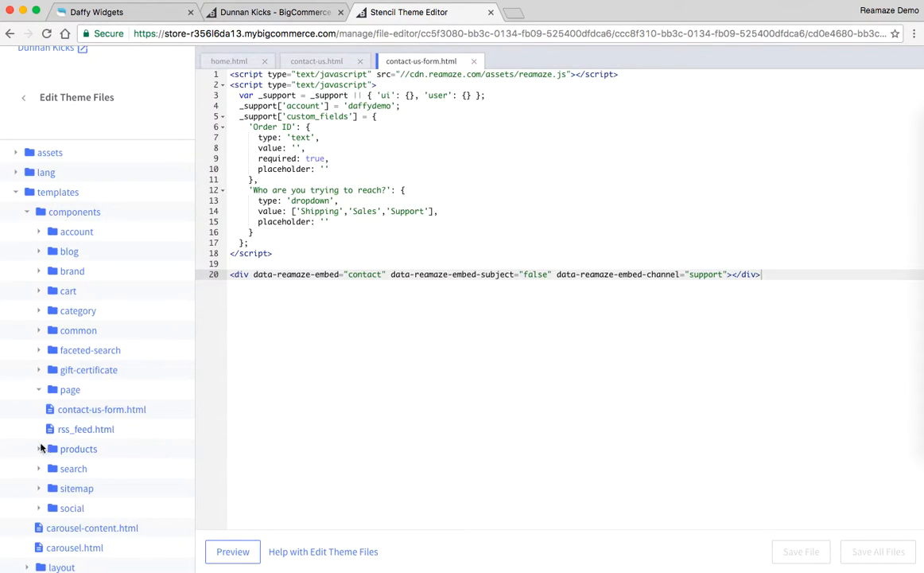
# Collapse the components folder, open contact-us.html from templates/pages, and select the components/page/contact-us-form include.
pyautogui.click(40, 210)
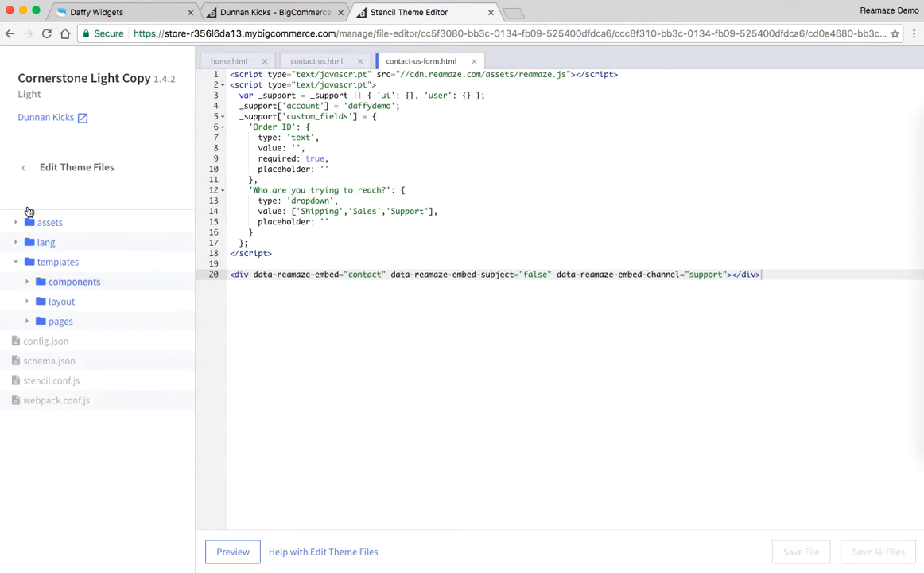
pyautogui.click(56, 267)
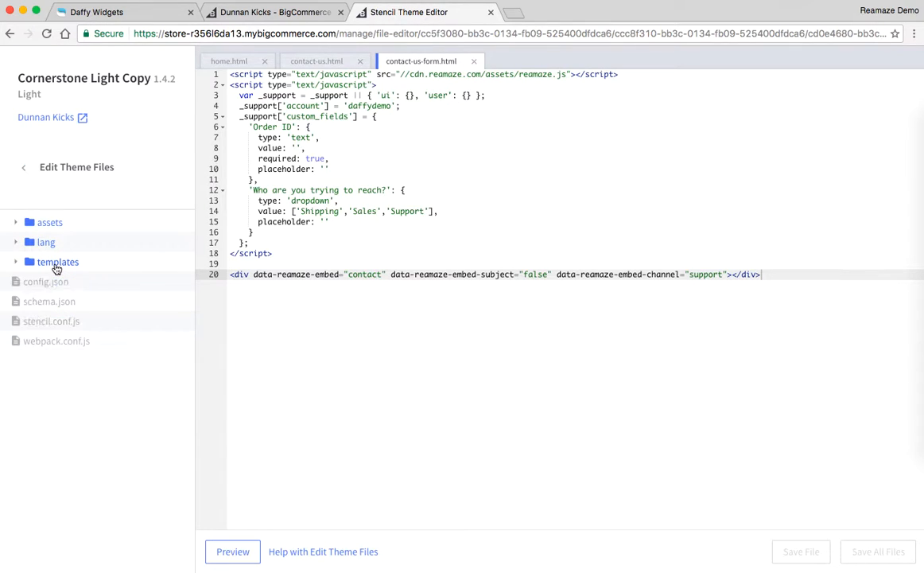
pyautogui.click(56, 266)
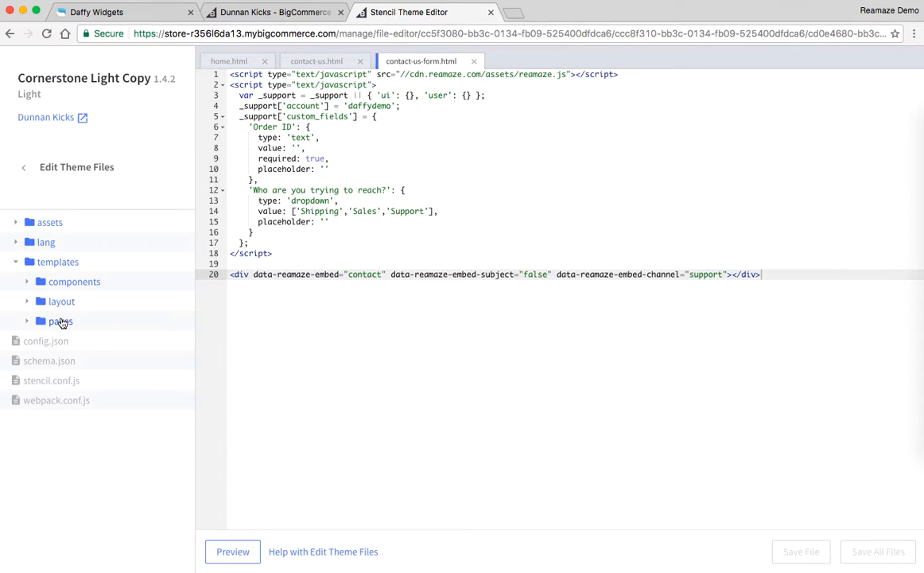
pyautogui.click(61, 321)
pyautogui.scroll(-3, 77, 417)
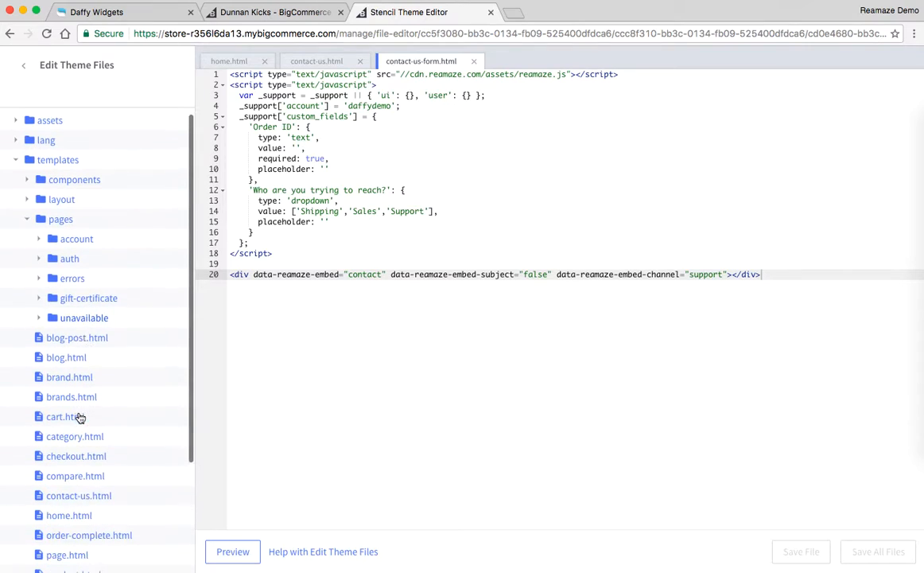
pyautogui.click(74, 494)
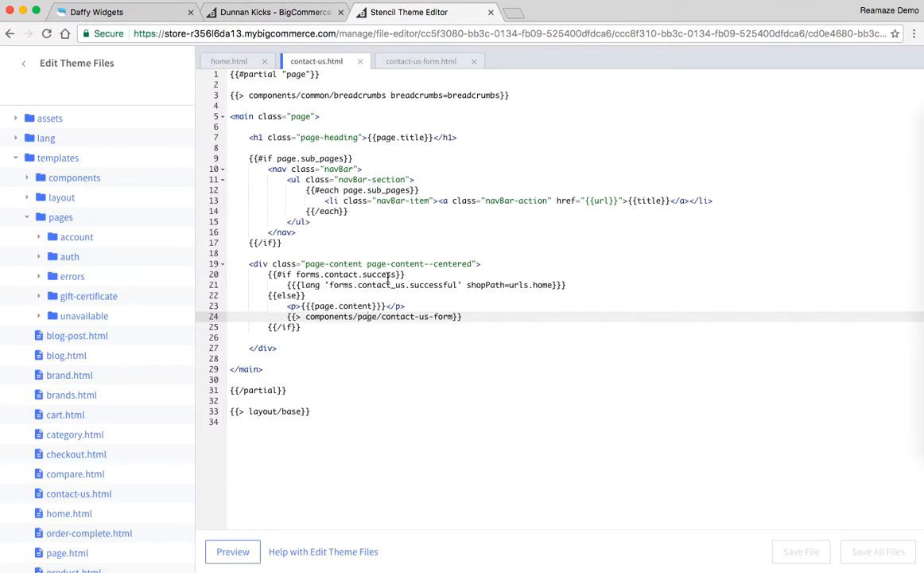
pyautogui.moveTo(463, 317); pyautogui.dragTo(285, 317)
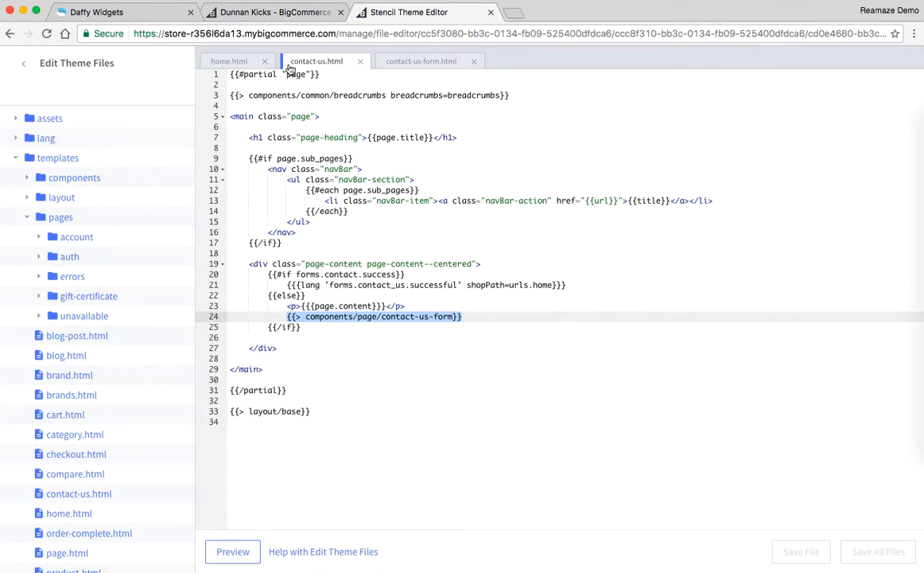
# Review the generated script block in the Reamaze Embed Builder, and return to contact-us.html in the Stencil Theme Editor.
pyautogui.click(272, 14)
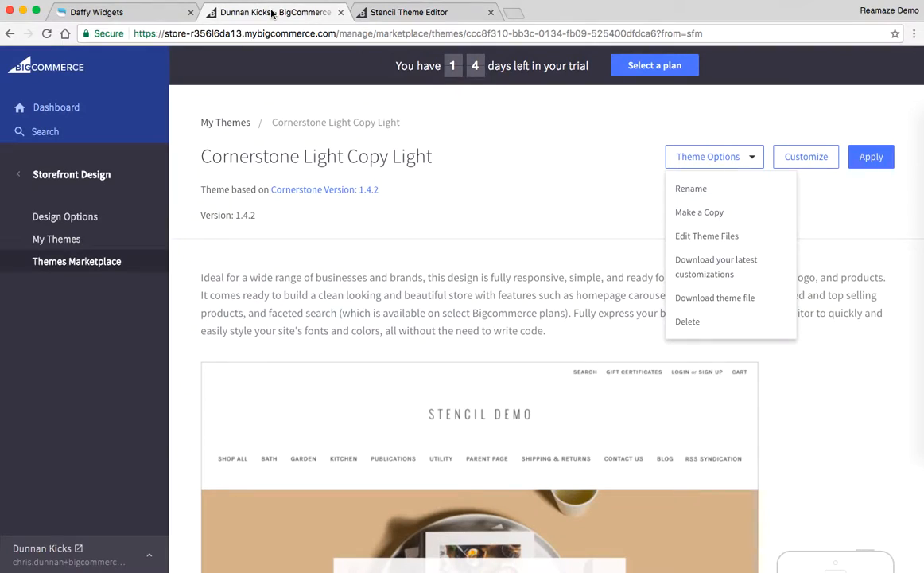
pyautogui.click(438, 12)
pyautogui.click(114, 12)
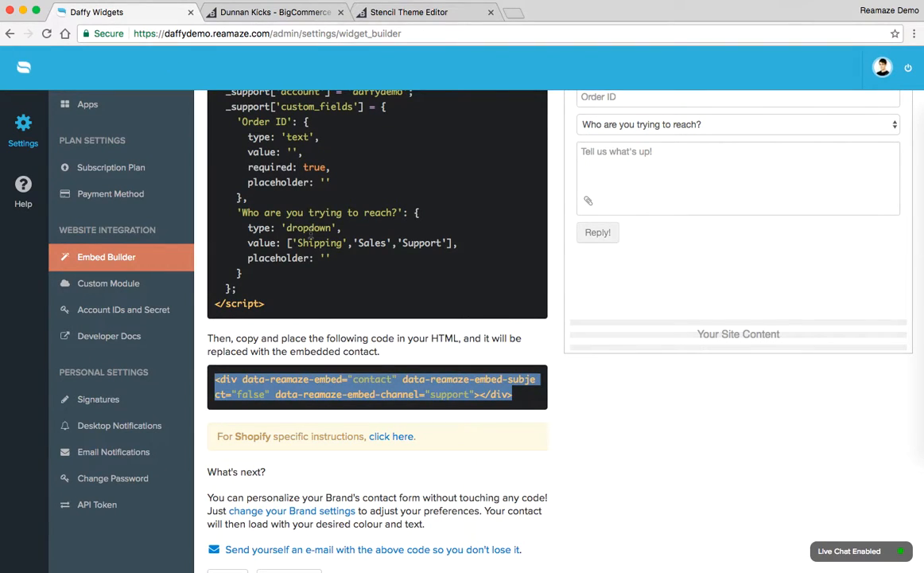
pyautogui.scroll(3, 310, 236)
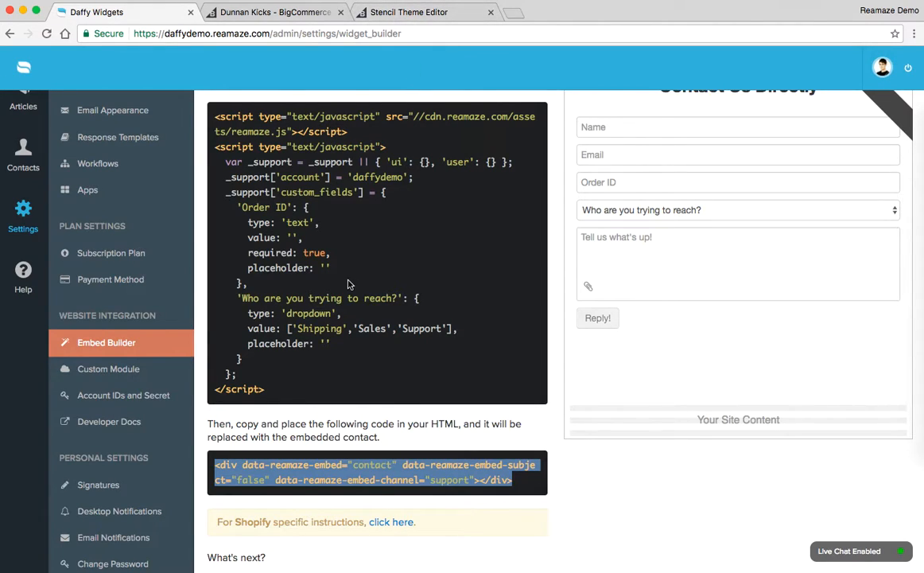
pyautogui.click(424, 13)
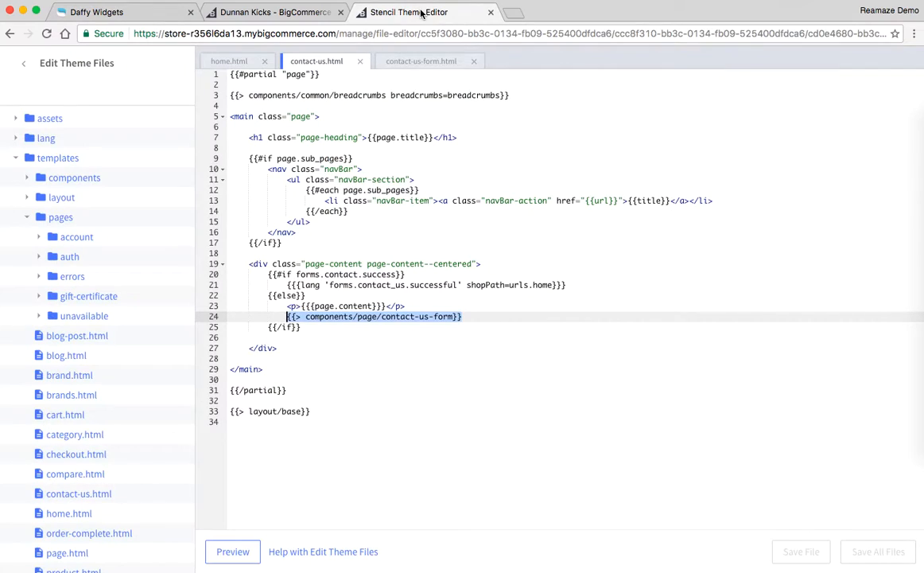